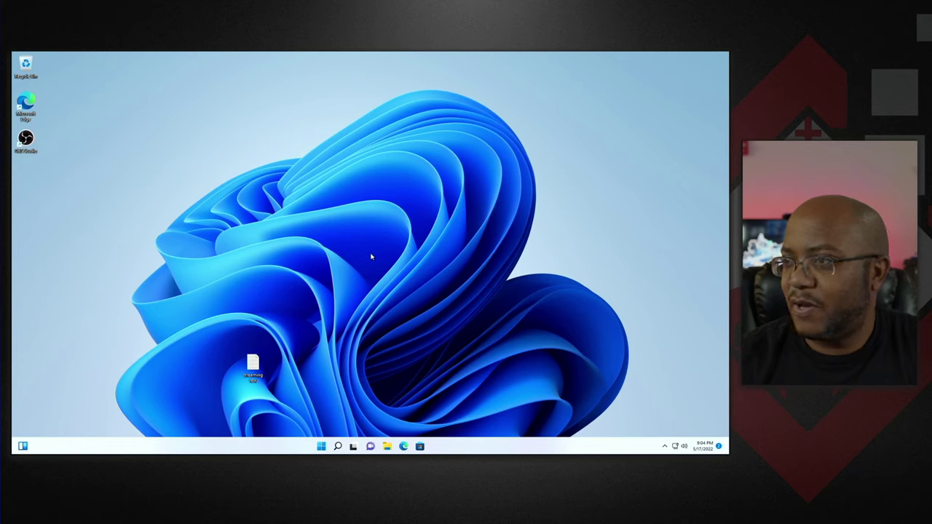
Step: Open Task Manager in its detailed view on the Performance tab
{"action": "right_click", "coordinate": [321, 447]}
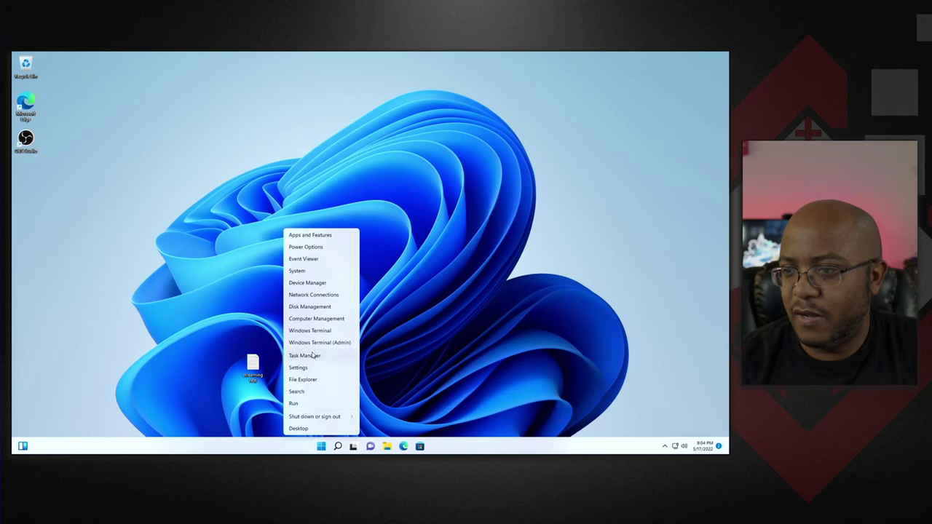
{"action": "left_click", "coordinate": [304, 356]}
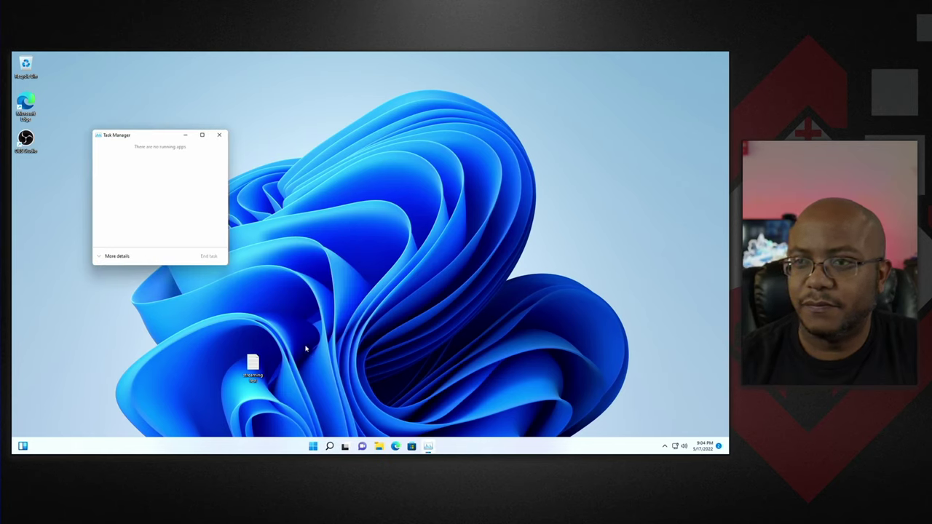
{"action": "left_click", "coordinate": [117, 256]}
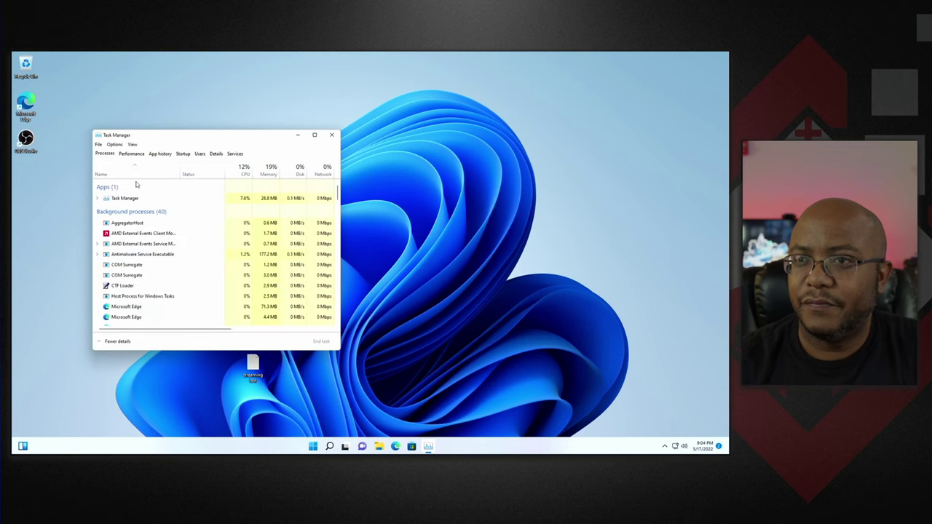
{"action": "left_click", "coordinate": [135, 154]}
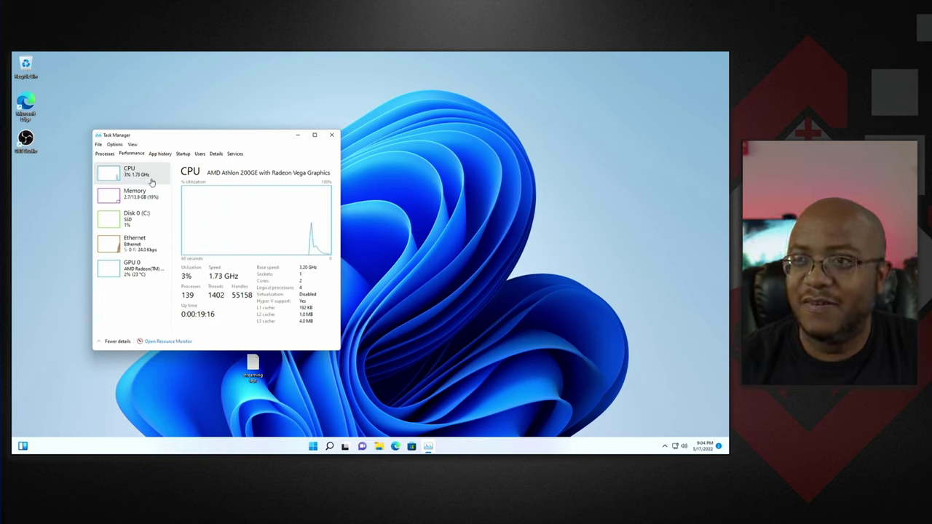
Step: Switch the CPU graph to show a separate graph for each logical processor
{"action": "right_click", "coordinate": [211, 213]}
{"action": "mouse_move", "coordinate": [248, 215]}
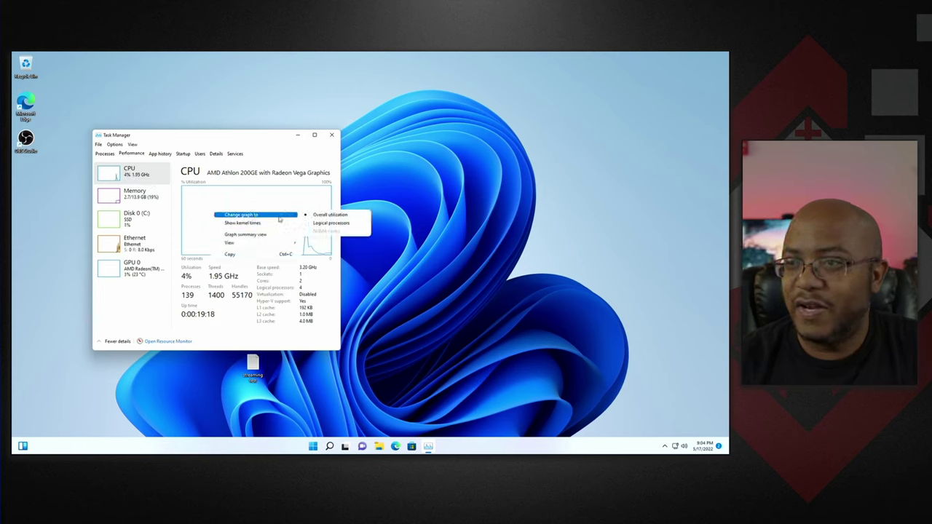
{"action": "left_click", "coordinate": [312, 224]}
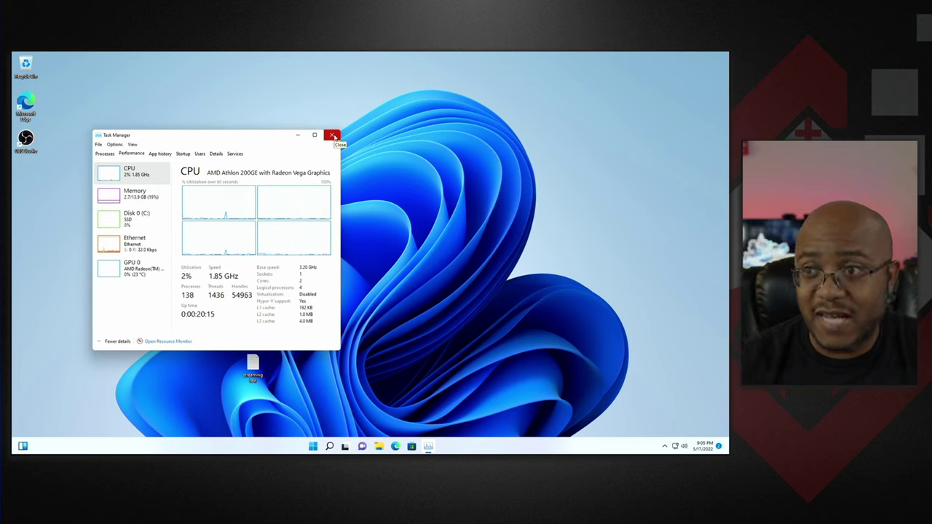
Step: Close Task Manager, browse This PC into Local Disk (C:), then close File Explorer
{"action": "left_click", "coordinate": [333, 136]}
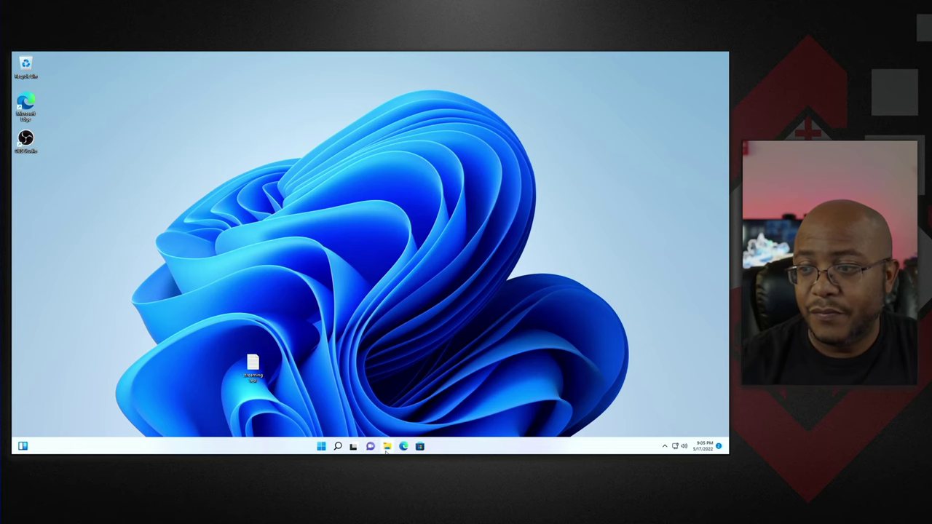
{"action": "left_click", "coordinate": [387, 447]}
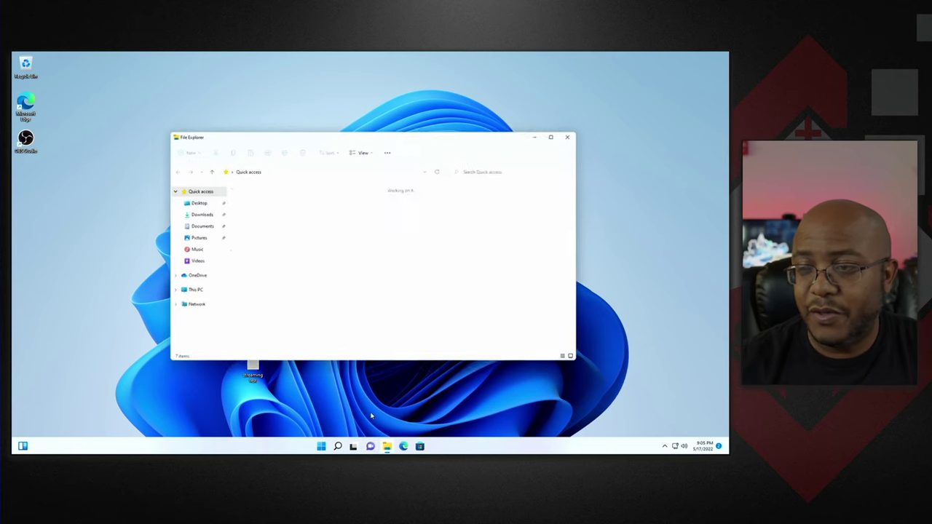
{"action": "left_click", "coordinate": [190, 292]}
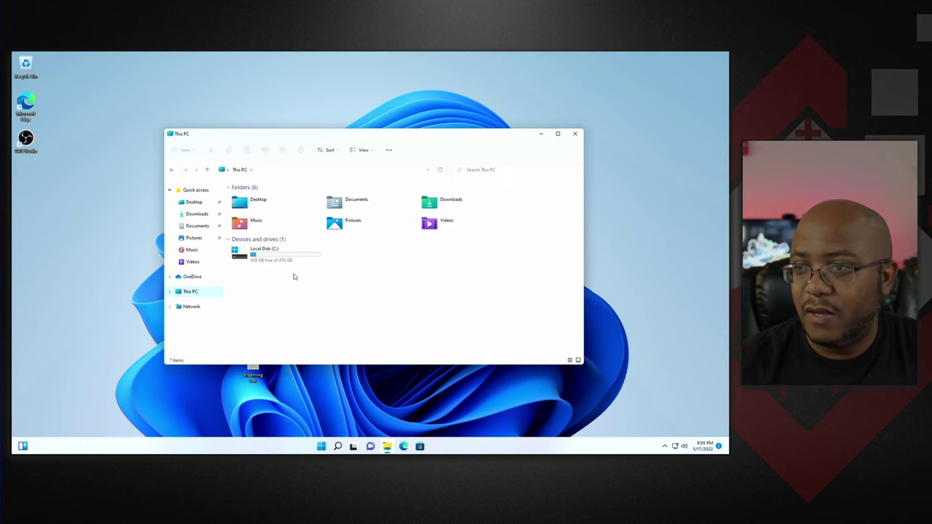
{"action": "double_click", "coordinate": [285, 257]}
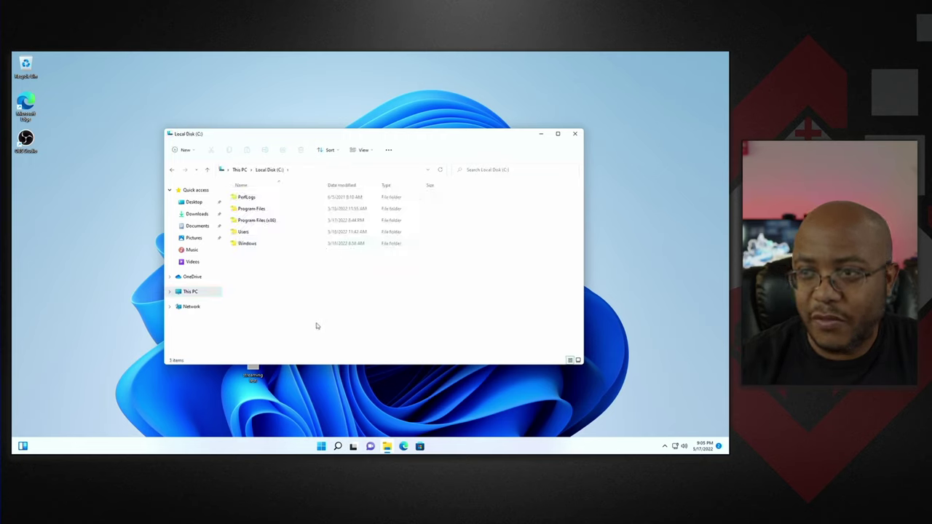
{"action": "left_click", "coordinate": [578, 133]}
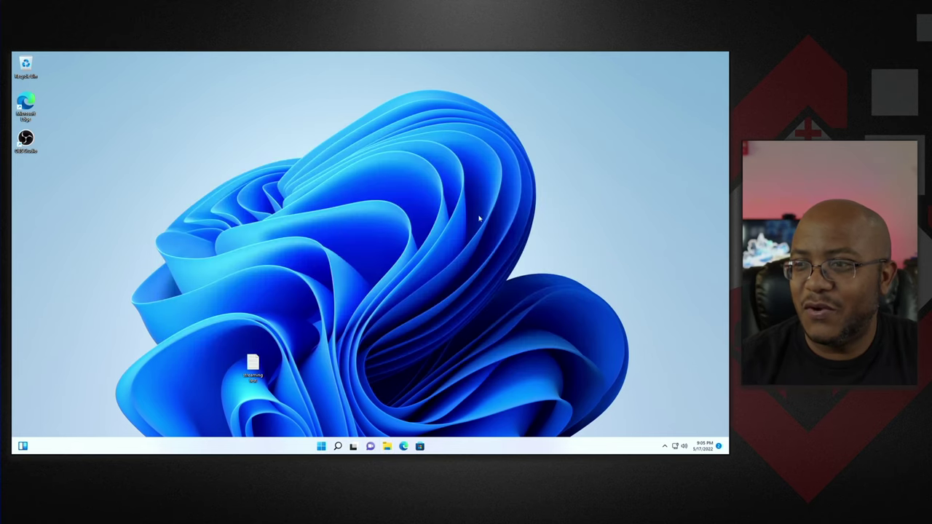
{"action": "double_click", "coordinate": [254, 368]}
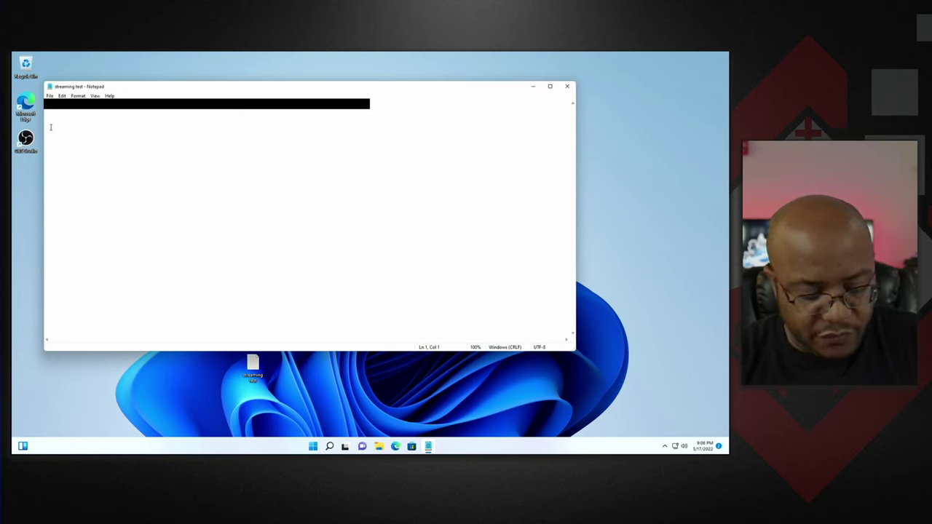
{"action": "left_click", "coordinate": [568, 87]}
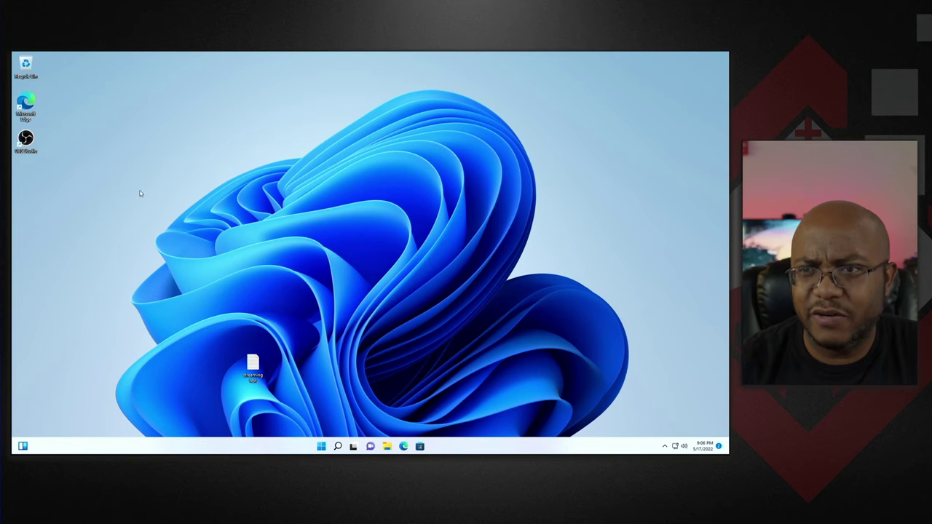
Step: Launch OBS Studio and start the Auto-Configuration Wizard from the Tools menu
{"action": "double_click", "coordinate": [29, 138]}
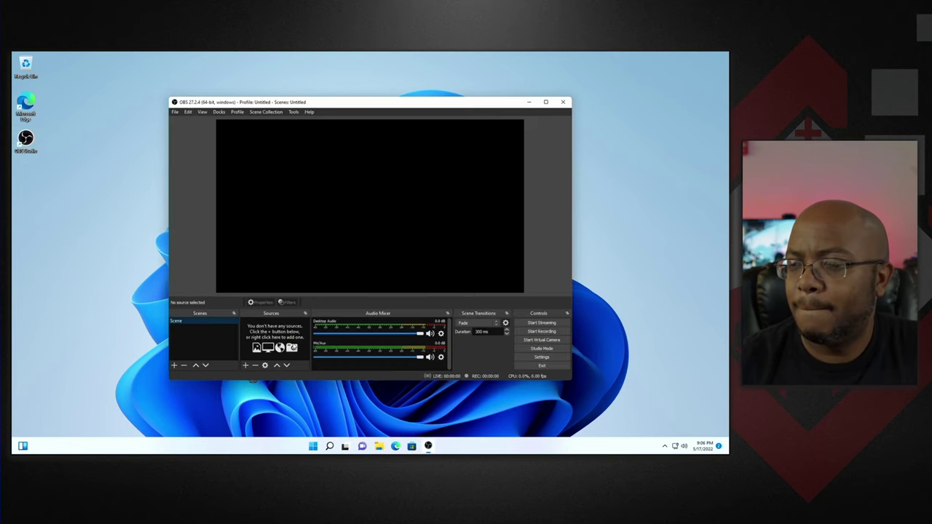
{"action": "left_click", "coordinate": [308, 112]}
{"action": "mouse_move", "coordinate": [294, 112]}
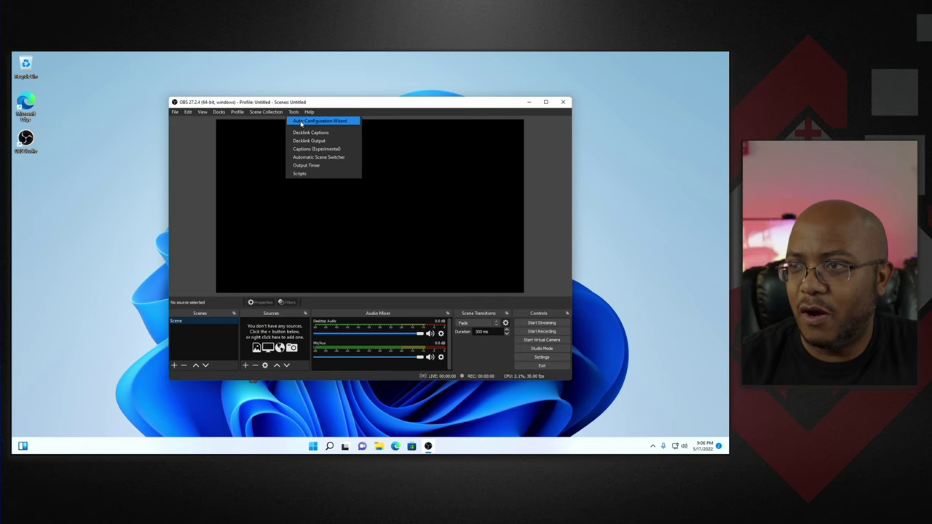
{"action": "left_click", "coordinate": [301, 123]}
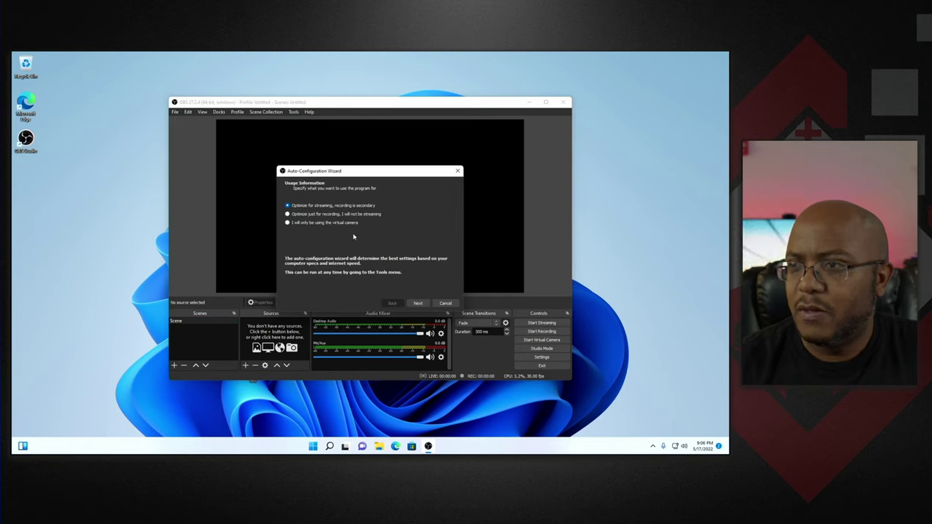
Step: Keep the wizard optimized for streaming and set its frame rate to 60 FPS
{"action": "left_click", "coordinate": [417, 305]}
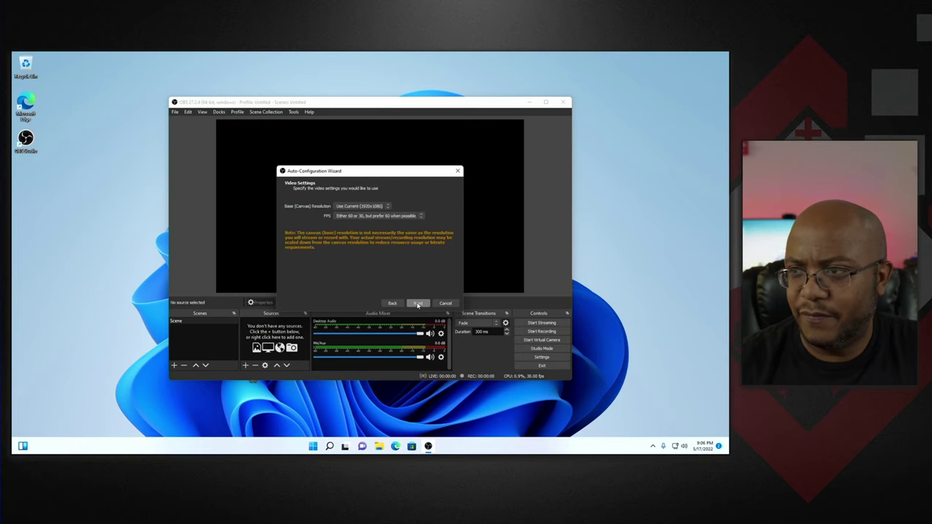
{"action": "left_click", "coordinate": [377, 216]}
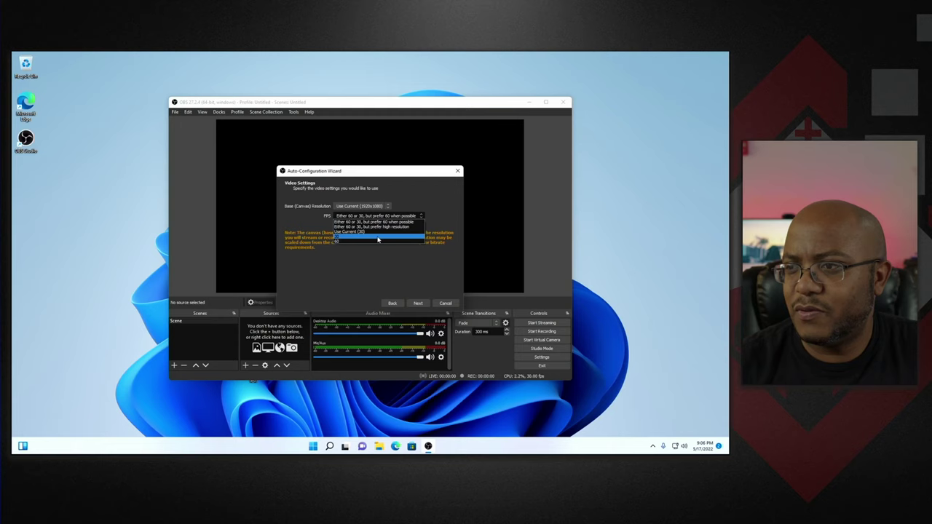
{"action": "left_click", "coordinate": [378, 241]}
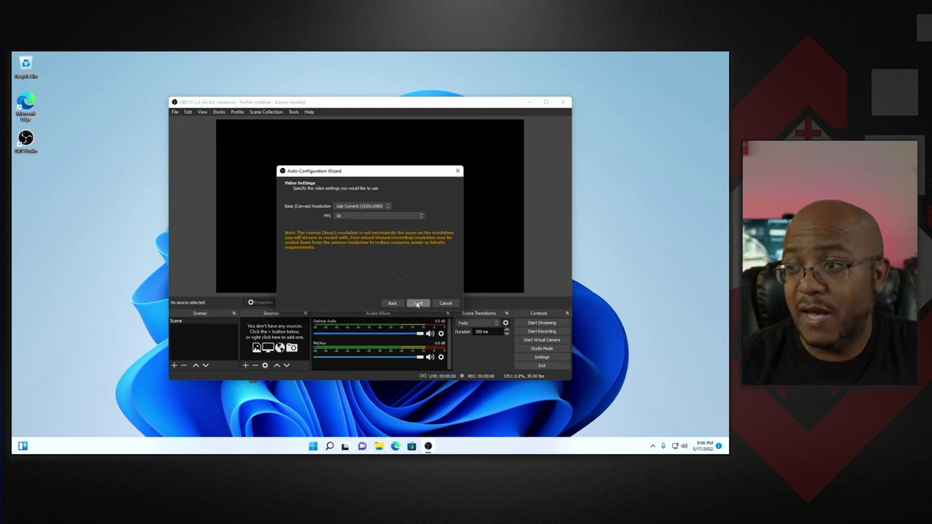
Step: Advance to stream information and choose Vimeo from the full list of services
{"action": "left_click", "coordinate": [417, 303]}
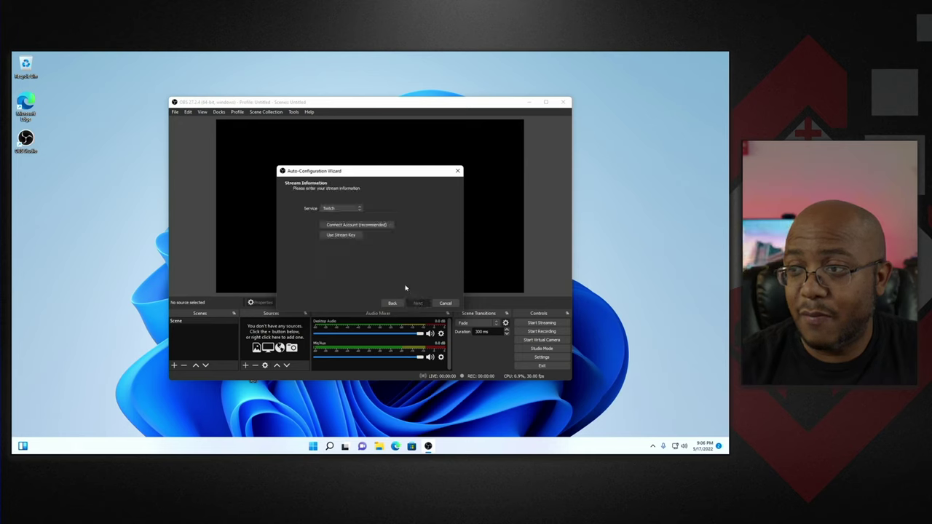
{"action": "left_click", "coordinate": [340, 209]}
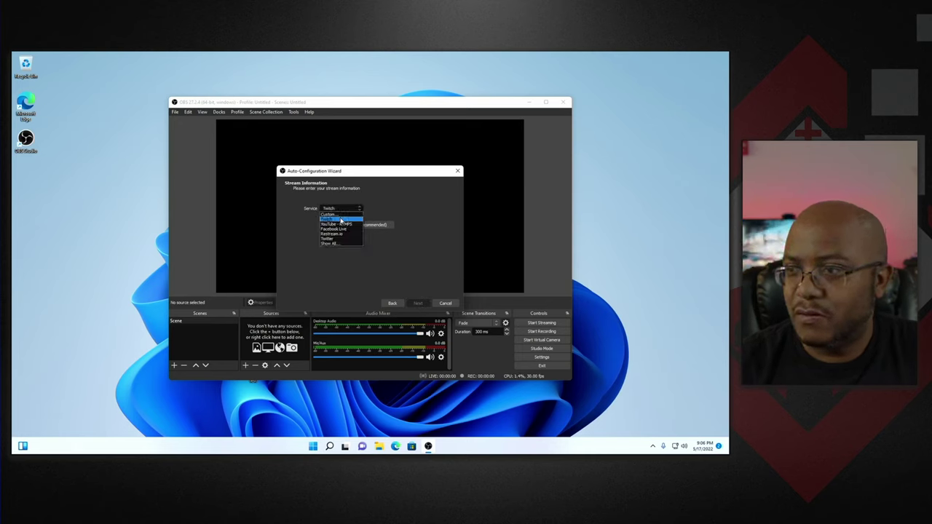
{"action": "left_click", "coordinate": [342, 245]}
{"action": "scroll", "coordinate": [342, 246], "scroll_direction": "down", "scroll_amount": 10}
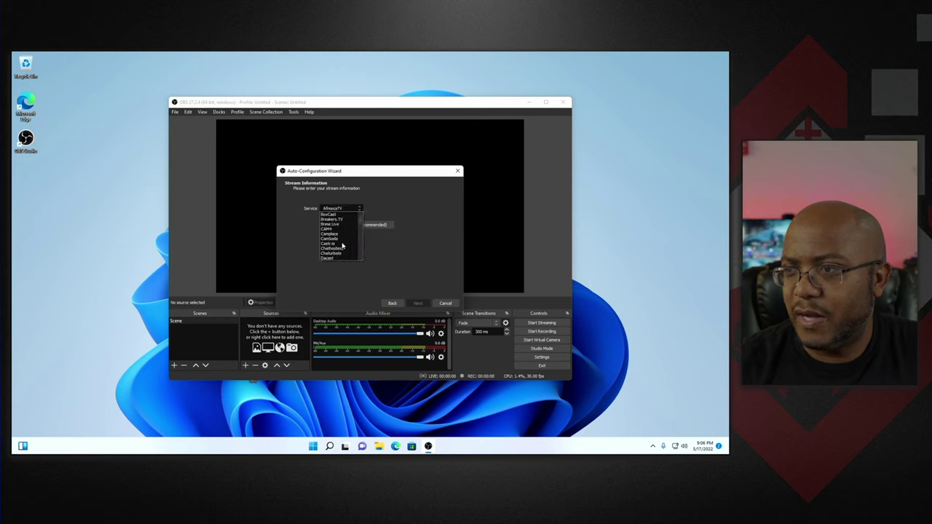
{"action": "scroll", "coordinate": [342, 246], "scroll_direction": "down", "scroll_amount": 10}
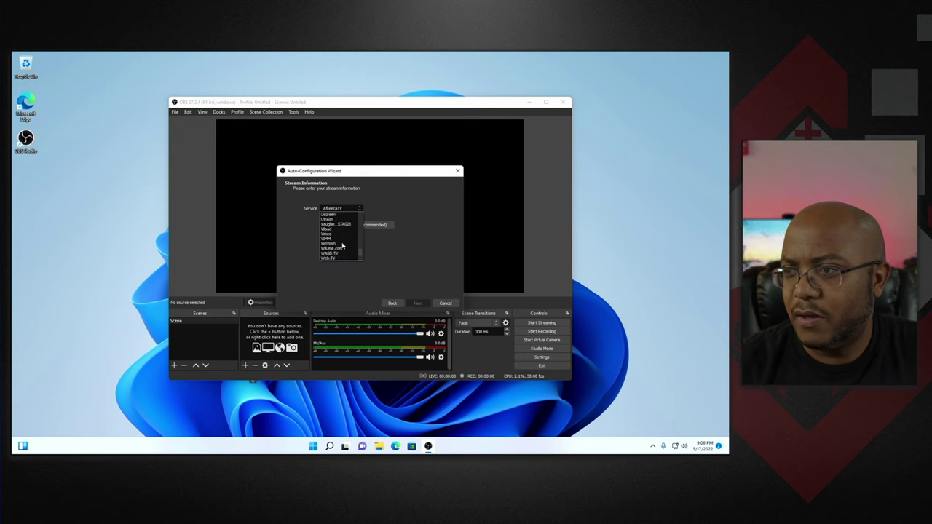
{"action": "left_click", "coordinate": [341, 234]}
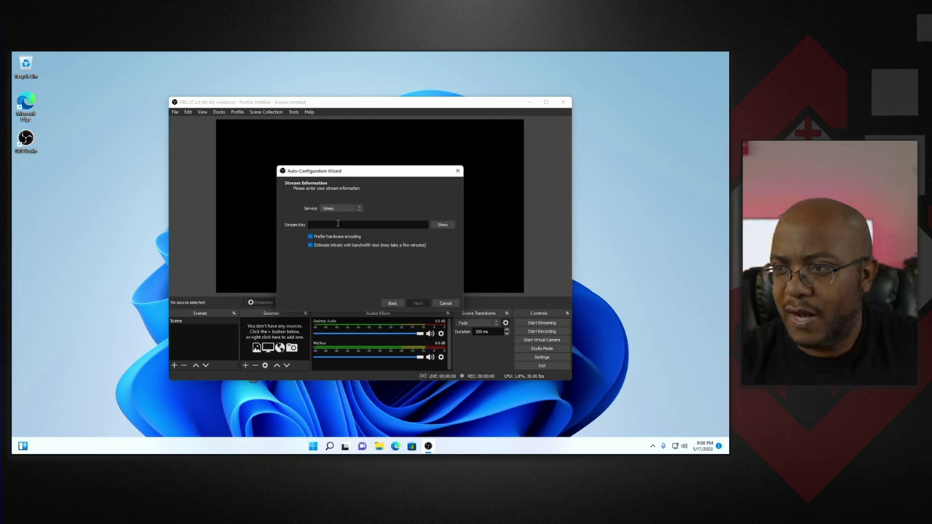
Step: Paste the stream key, turn off Prefer hardware encoding, and continue to the bandwidth test
{"action": "key", "text": "ctrl+v"}
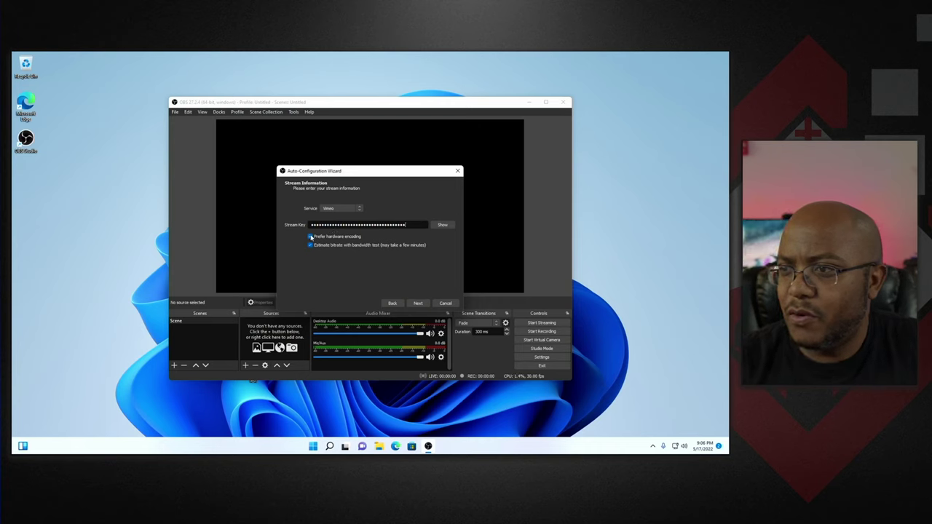
{"action": "left_click", "coordinate": [311, 236]}
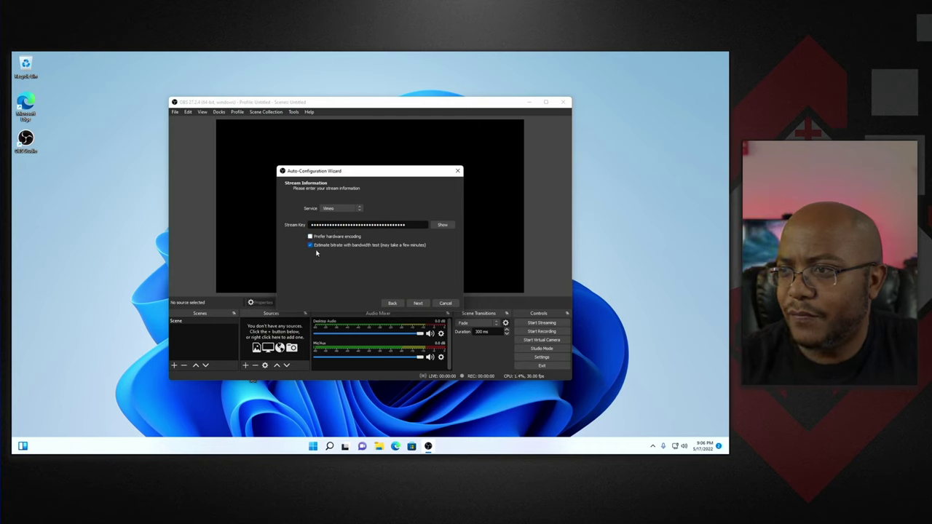
{"action": "left_click", "coordinate": [419, 303]}
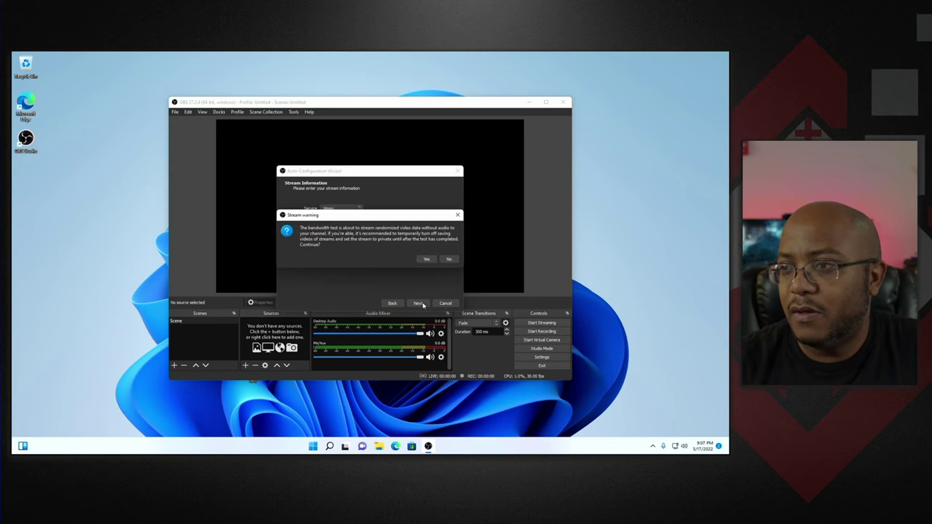
Step: Confirm the bandwidth test and let the wizard reach its Final Results page
{"action": "left_click", "coordinate": [427, 260]}
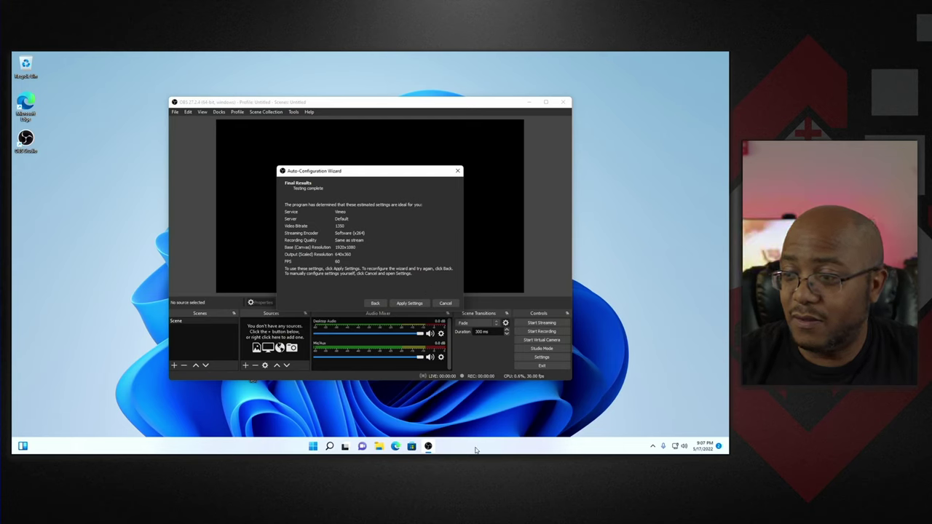
Step: Open Task Manager on the Performance tab to watch CPU usage
{"action": "right_click", "coordinate": [313, 446]}
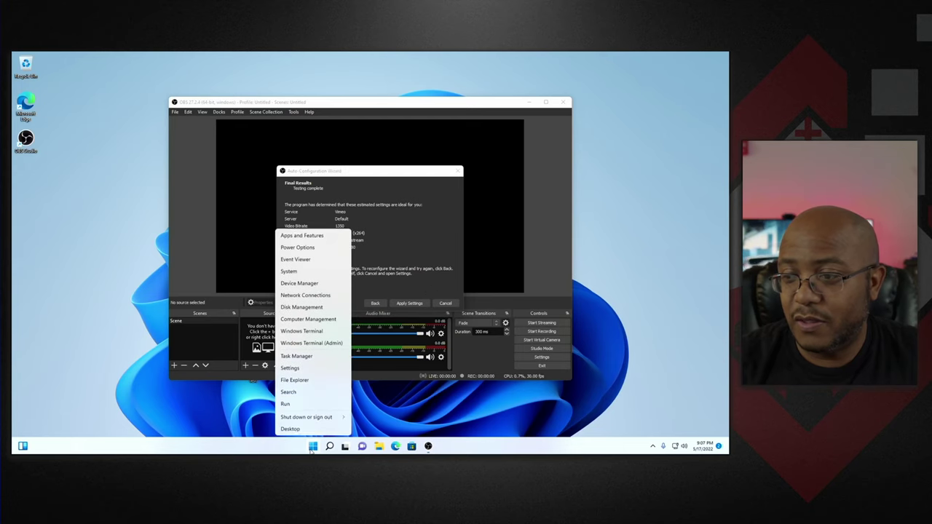
{"action": "left_click", "coordinate": [302, 355]}
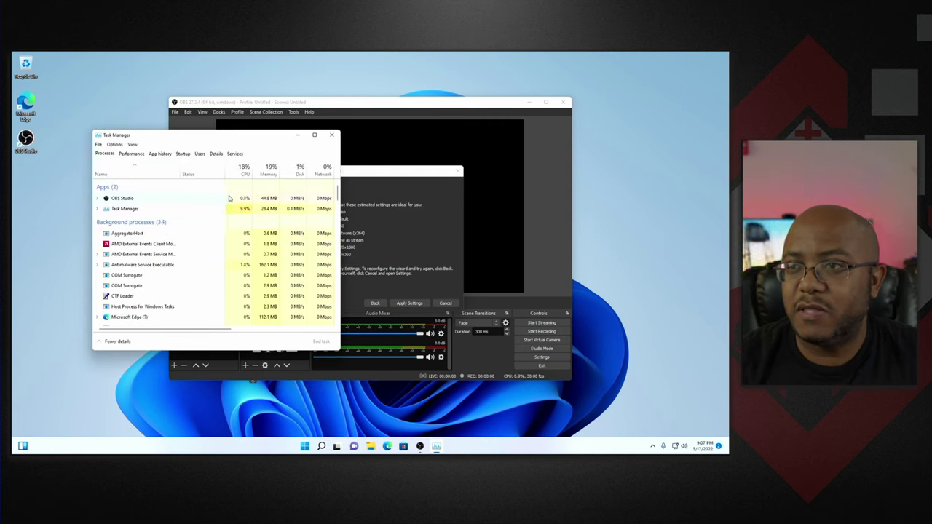
{"action": "left_click", "coordinate": [140, 153]}
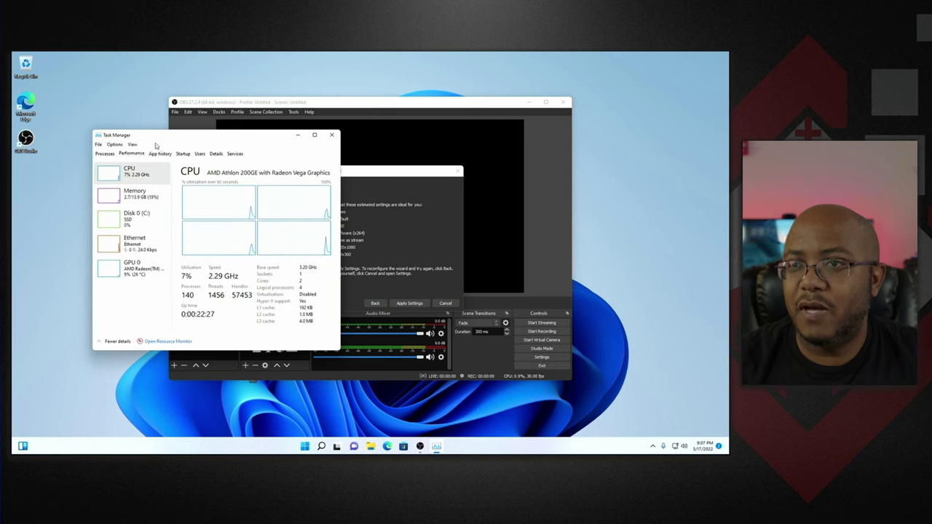
Step: Cancel the wizard's results unapplied and arrange Task Manager and OBS side by side
{"action": "left_click_drag", "start_coordinate": [155, 146], "coordinate": [94, 120]}
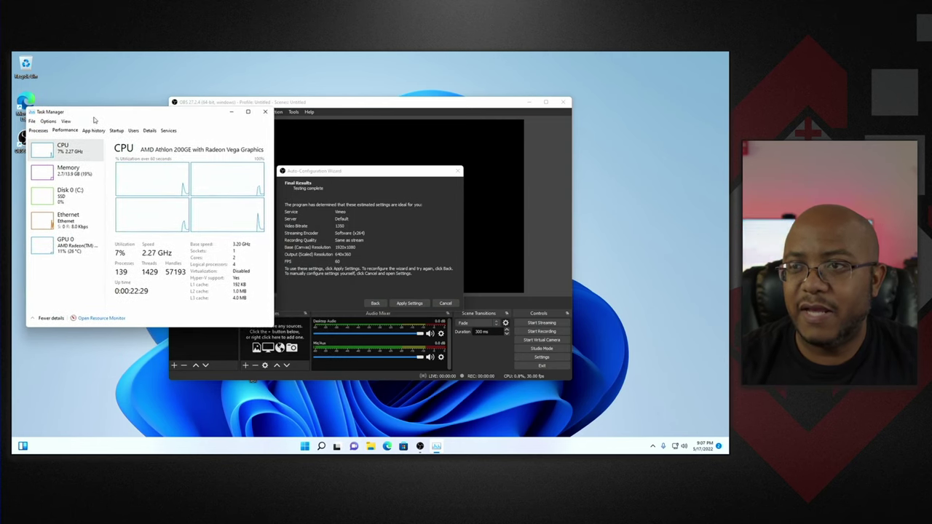
{"action": "left_click", "coordinate": [442, 306]}
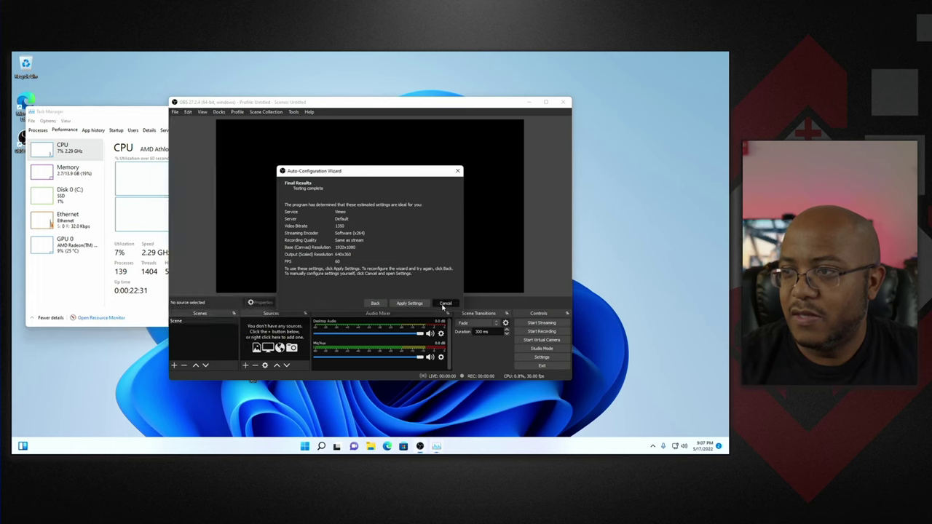
{"action": "left_click", "coordinate": [444, 304]}
{"action": "left_click_drag", "start_coordinate": [405, 107], "coordinate": [517, 103]}
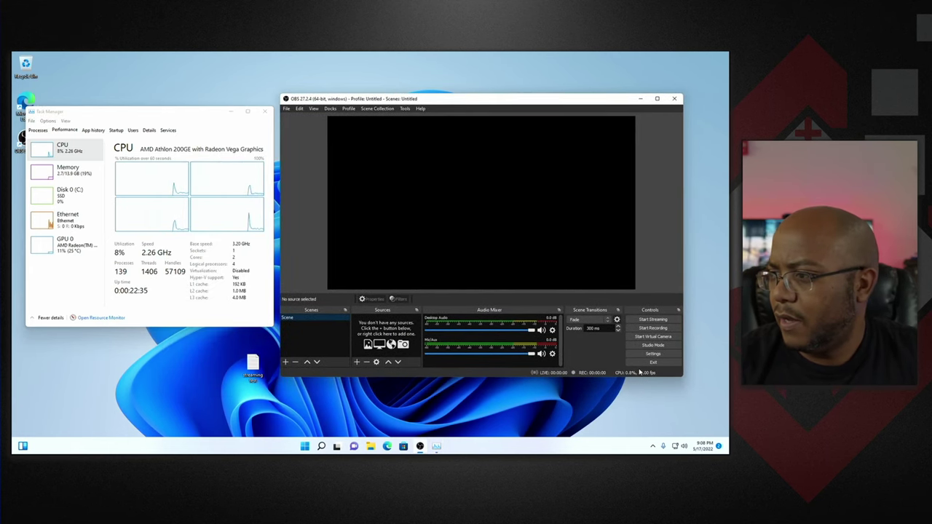
Step: In OBS Video settings, set the output resolution to 1920x1080 and common FPS to 60
{"action": "left_click", "coordinate": [651, 354]}
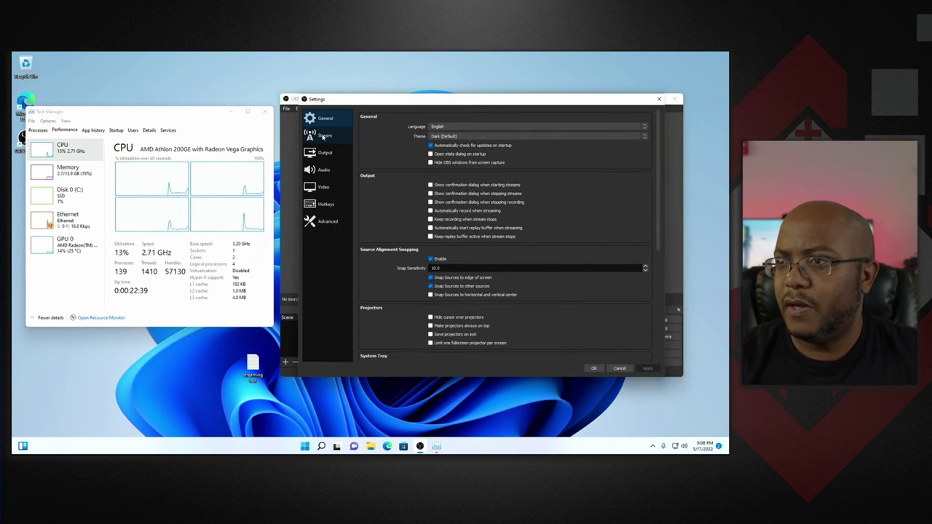
{"action": "left_click", "coordinate": [324, 187]}
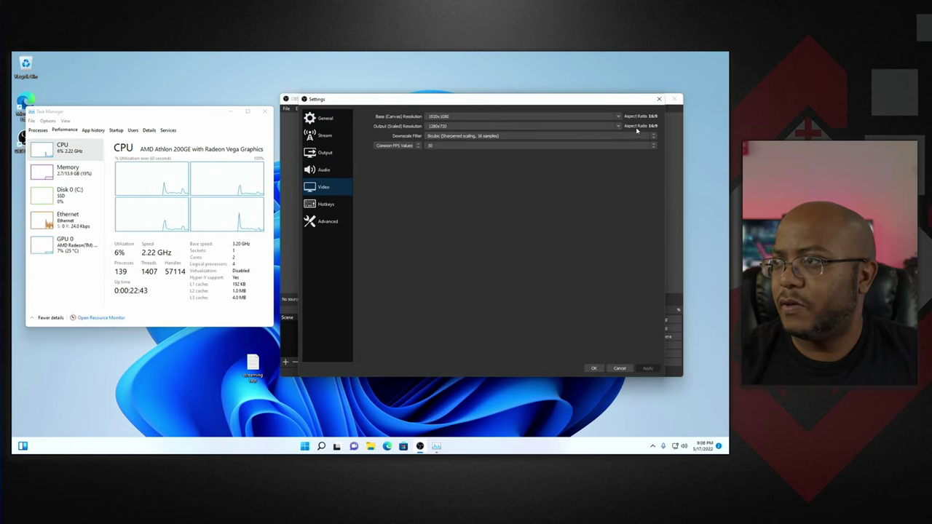
{"action": "left_click", "coordinate": [580, 127]}
{"action": "left_click", "coordinate": [513, 132]}
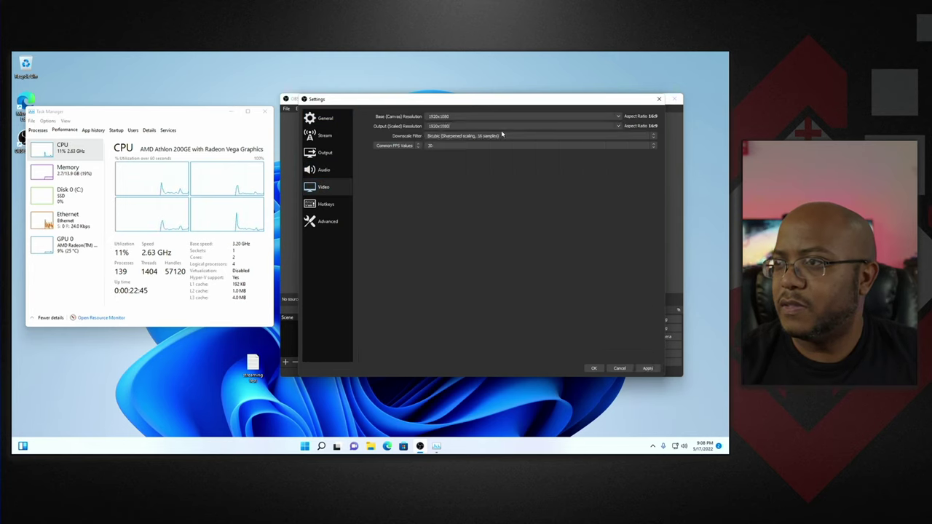
{"action": "left_click", "coordinate": [500, 145]}
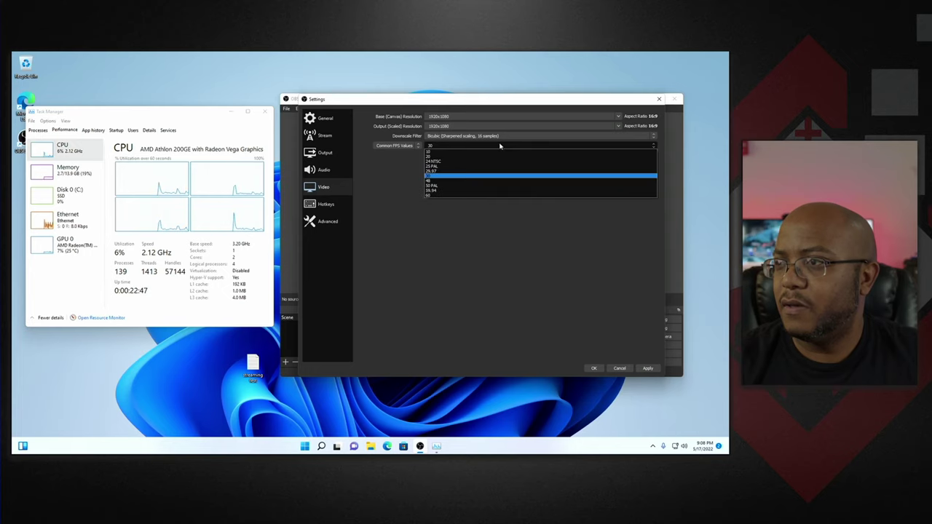
{"action": "left_click", "coordinate": [488, 195]}
Step: In Stream settings, pick Vimeo from the full service list and paste the stream key
{"action": "left_click", "coordinate": [328, 140]}
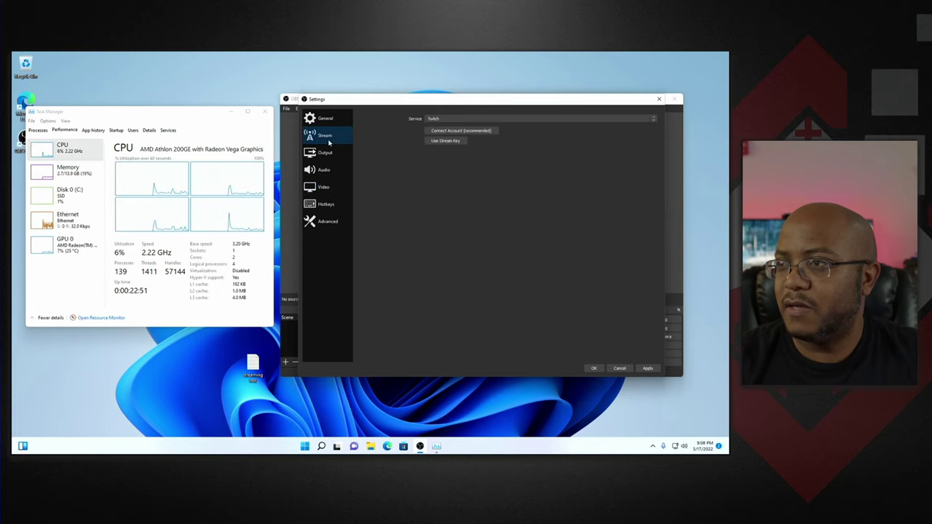
{"action": "left_click", "coordinate": [447, 120]}
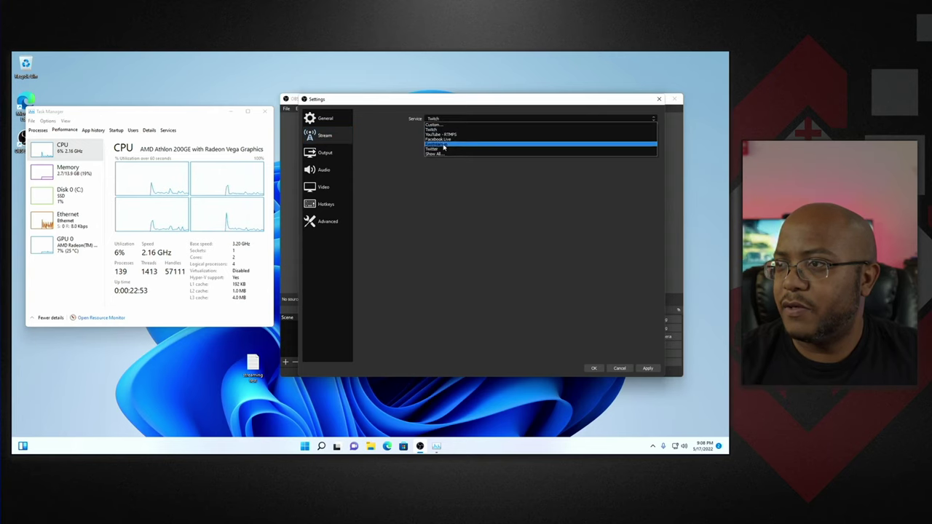
{"action": "left_click", "coordinate": [442, 154]}
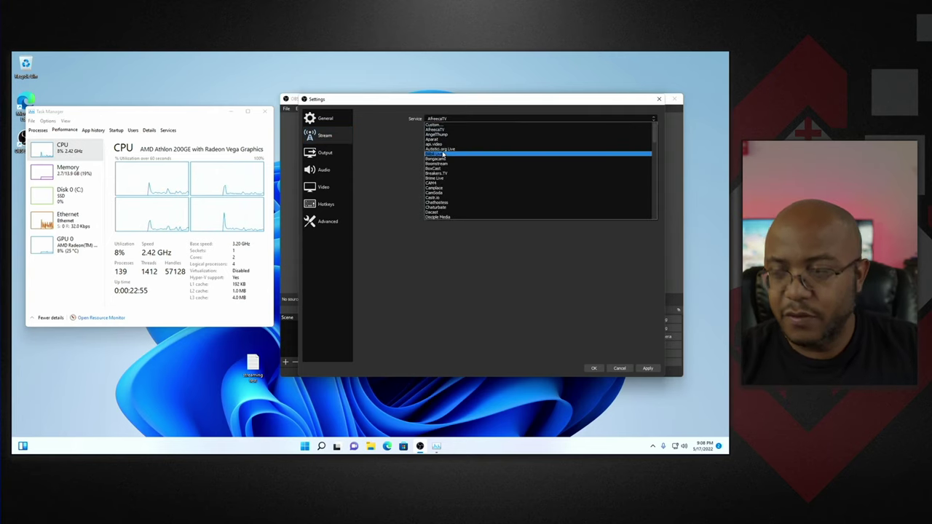
{"action": "scroll", "coordinate": [442, 154], "scroll_direction": "down", "scroll_amount": 10}
{"action": "scroll", "coordinate": [442, 154], "scroll_direction": "down", "scroll_amount": 1}
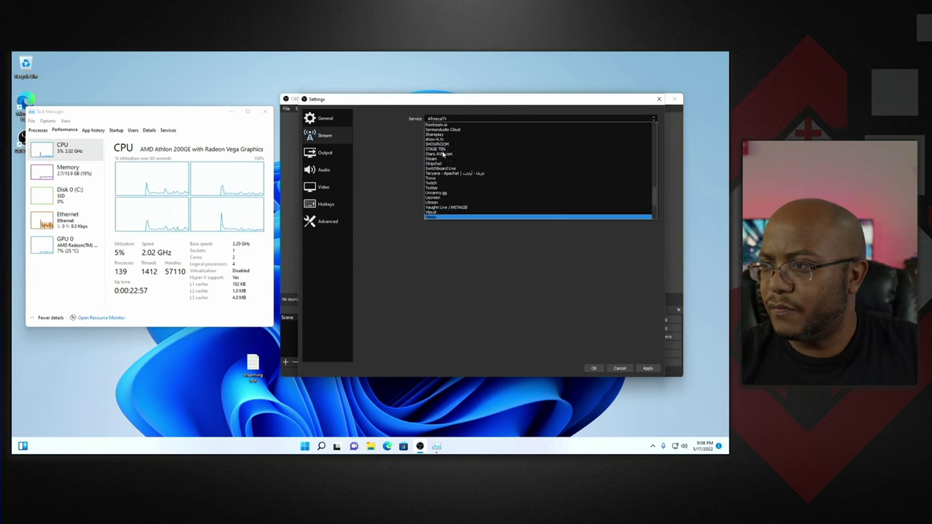
{"action": "key", "text": "Return"}
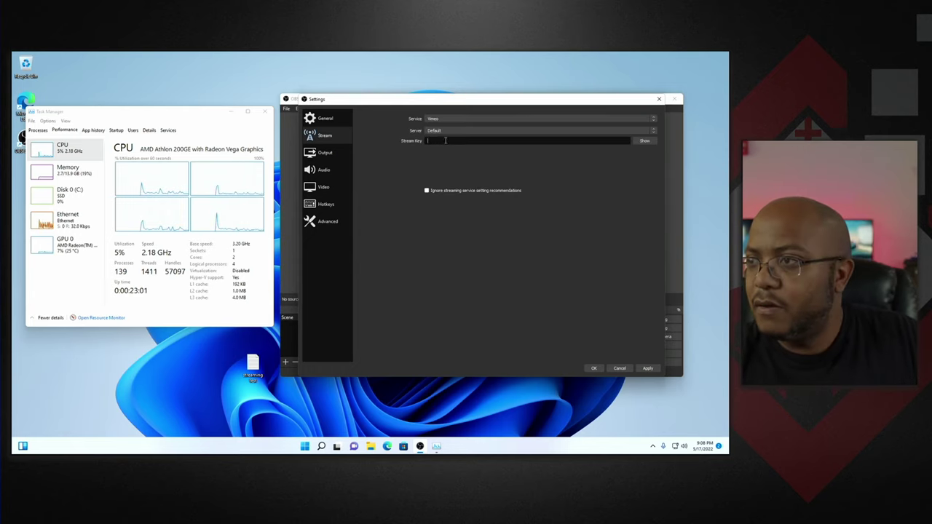
{"action": "key", "text": "ctrl+v"}
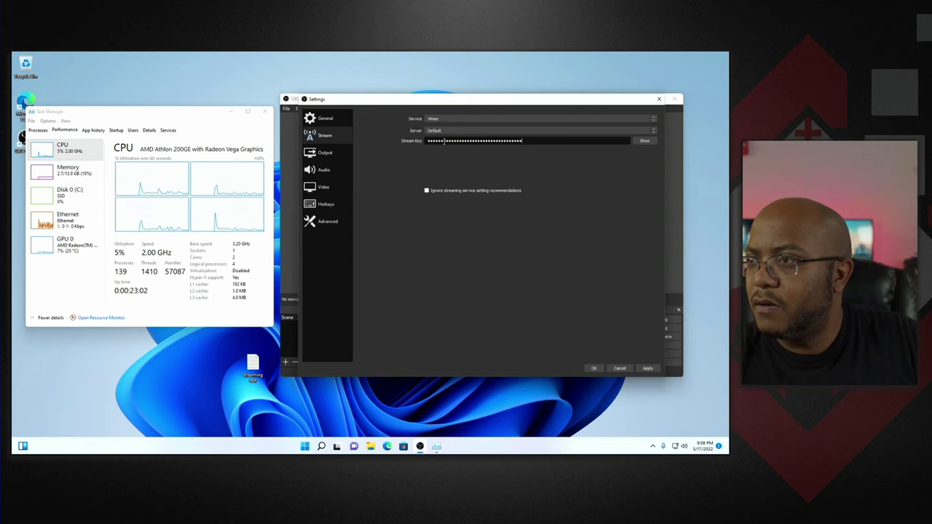
Step: In Output settings, change the video bitrate from 2500 to 4000 Kbps, keeping Software (x264)
{"action": "left_click", "coordinate": [331, 153]}
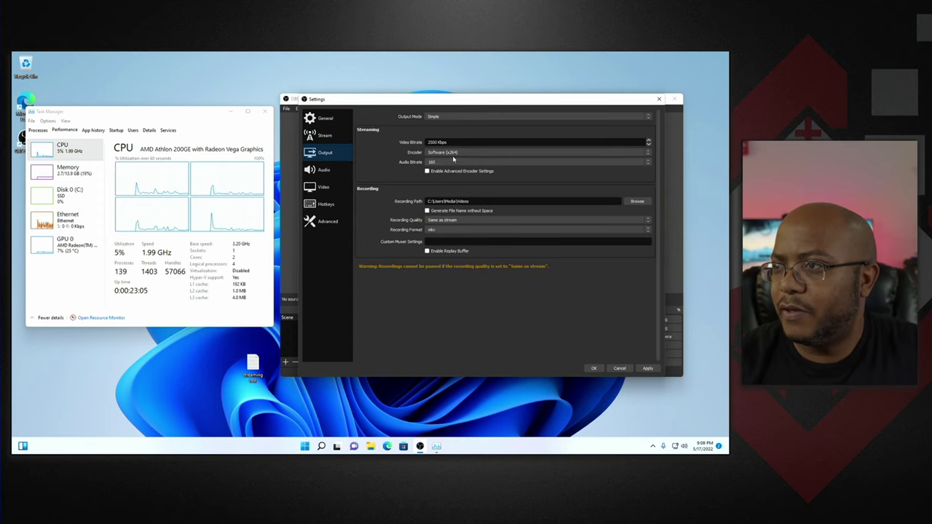
{"action": "double_click", "coordinate": [431, 143]}
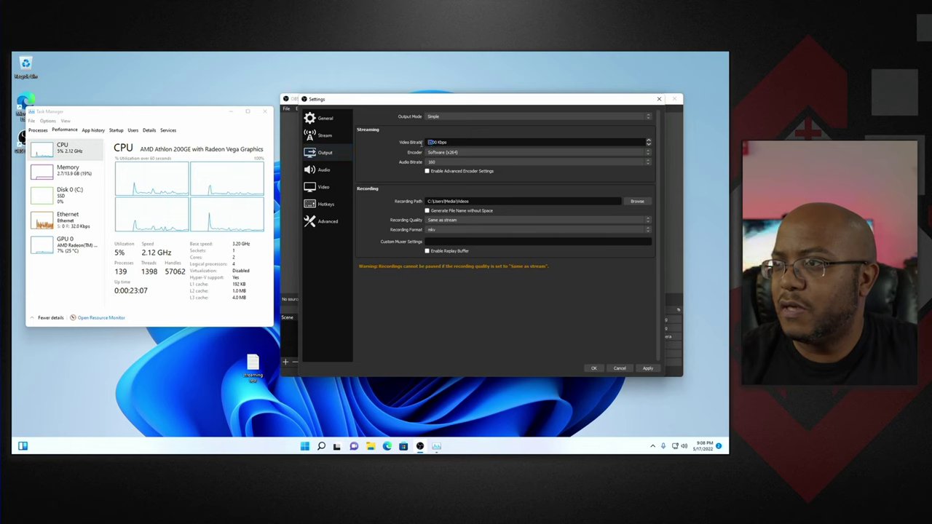
{"action": "type", "text": "400"}
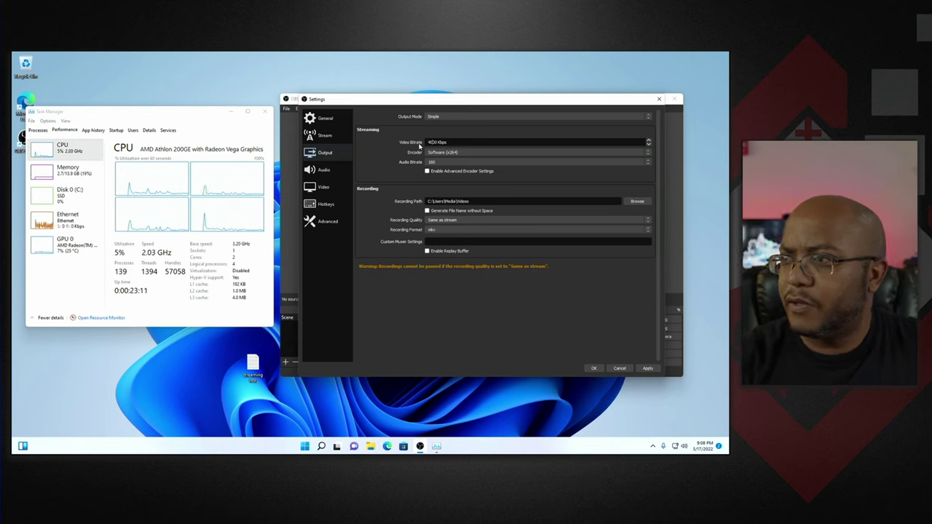
{"action": "left_click", "coordinate": [470, 153]}
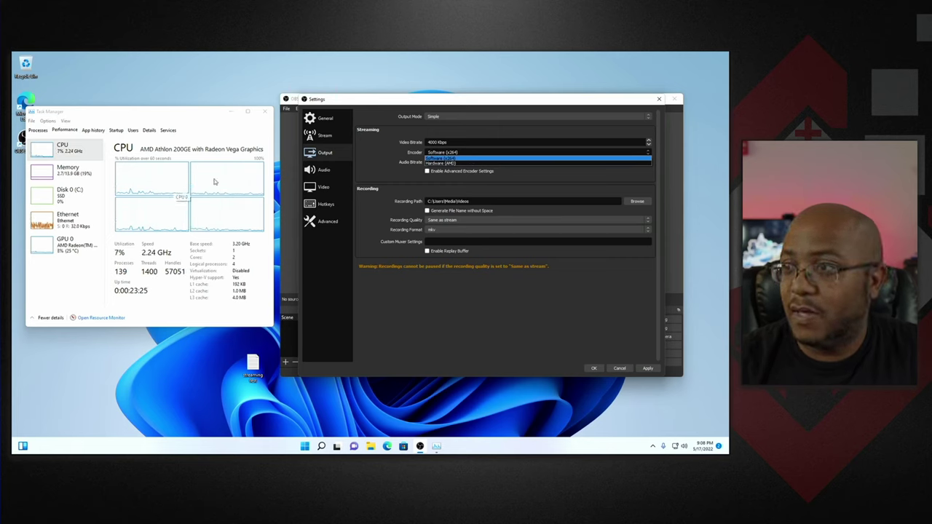
{"action": "left_click", "coordinate": [447, 158]}
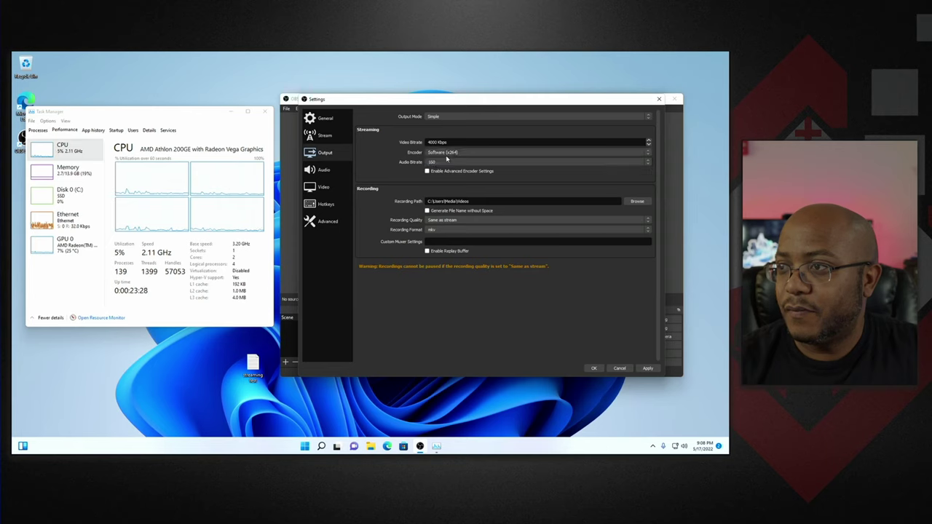
{"action": "left_click", "coordinate": [597, 369]}
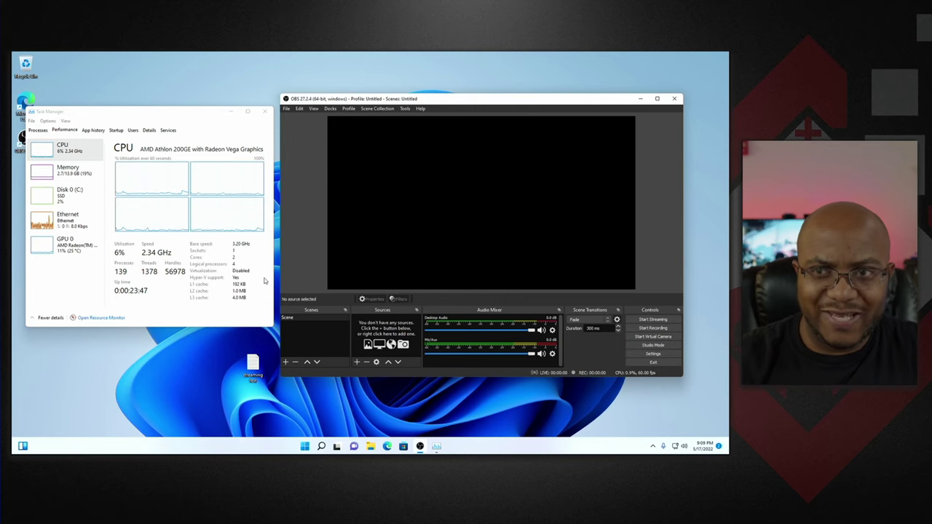
{"action": "left_click", "coordinate": [356, 362]}
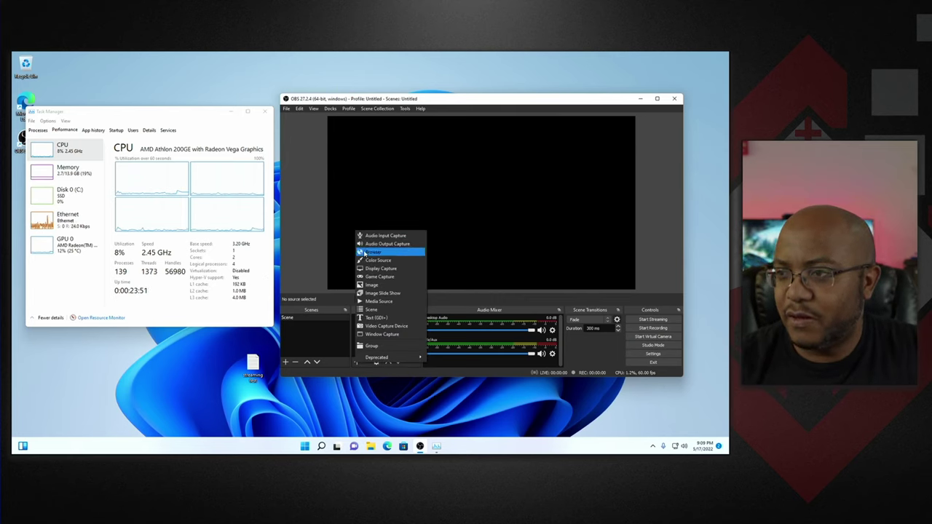
{"action": "left_click", "coordinate": [653, 353]}
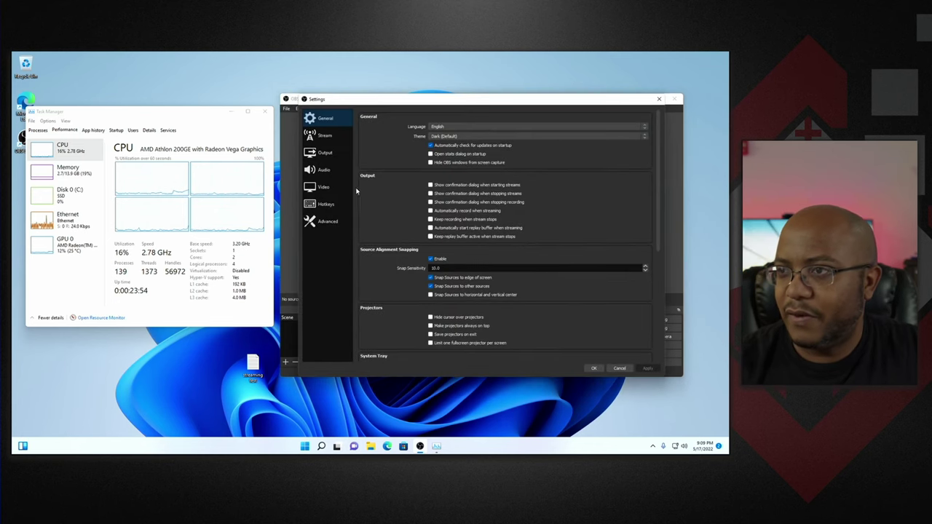
{"action": "left_click", "coordinate": [321, 170]}
{"action": "left_click", "coordinate": [441, 168]}
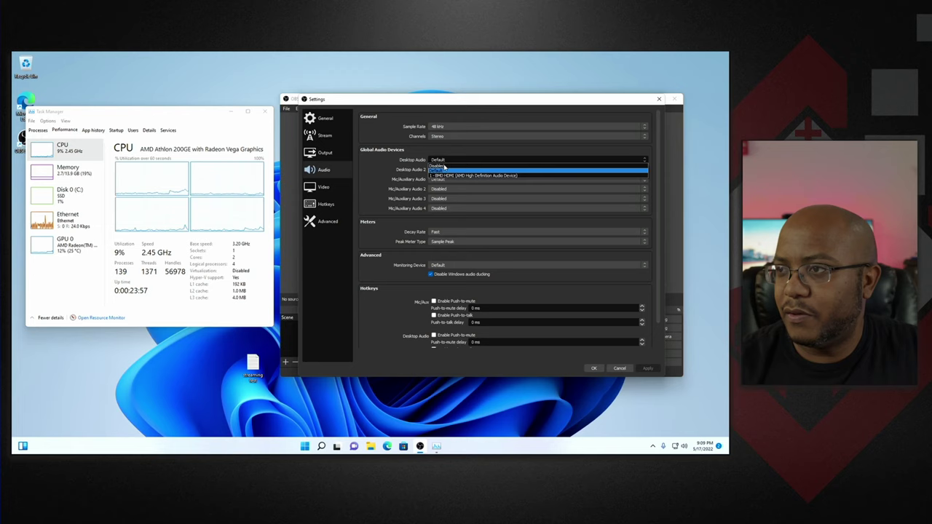
{"action": "left_click", "coordinate": [446, 167]}
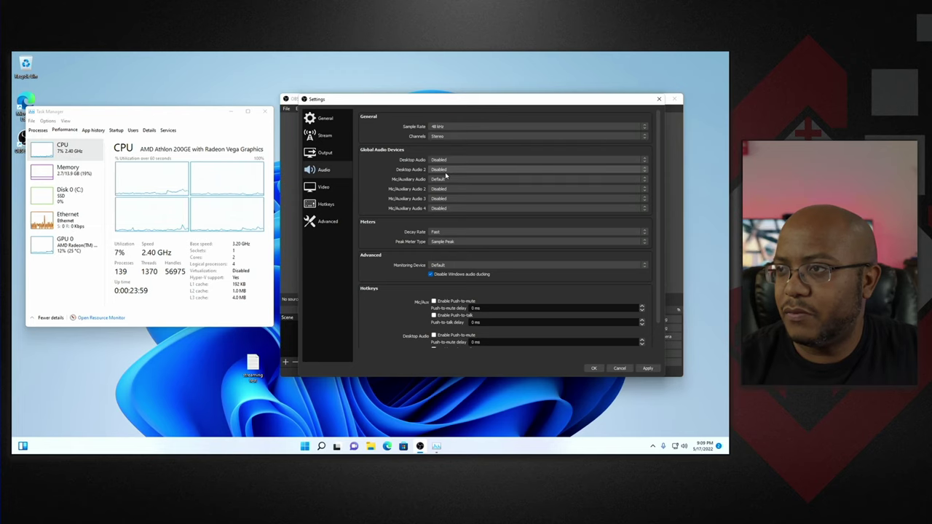
{"action": "left_click", "coordinate": [446, 178]}
{"action": "left_click", "coordinate": [447, 188]}
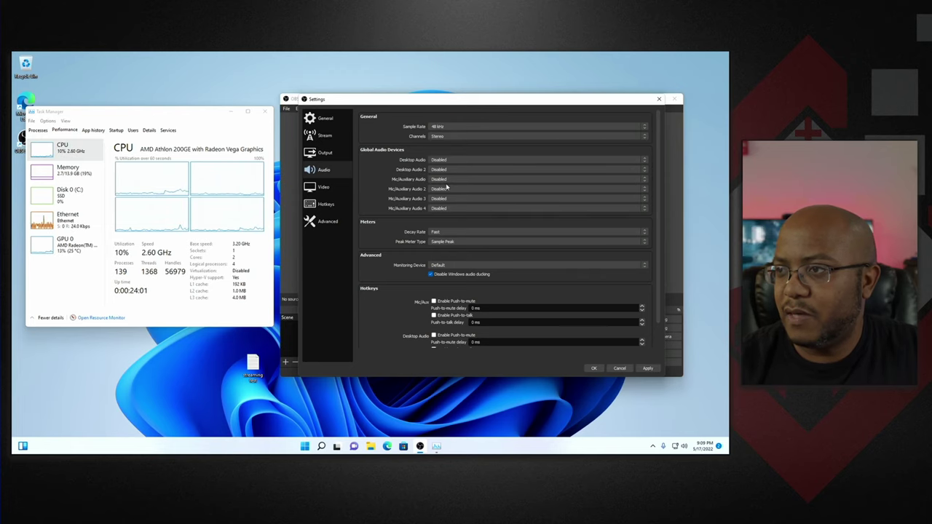
{"action": "left_click", "coordinate": [593, 367]}
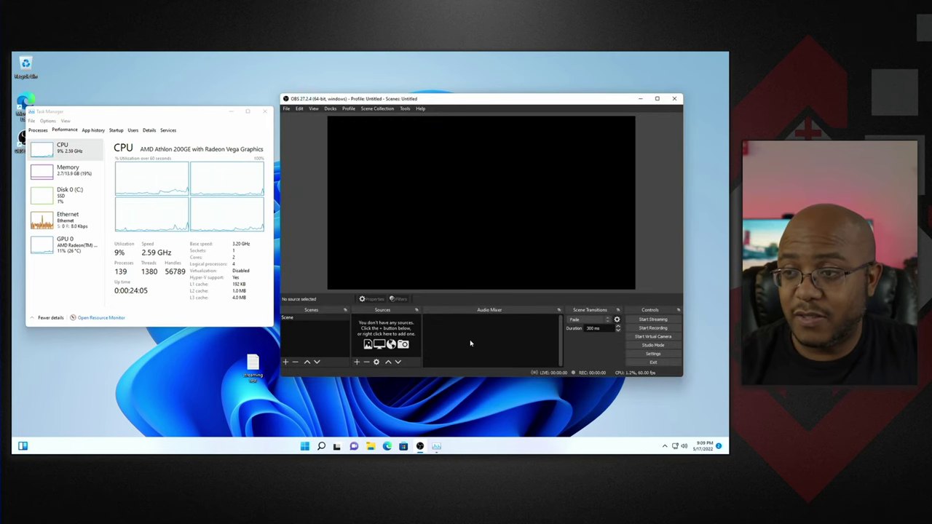
Step: Add a Video Capture Device source named 'ATEM Mini' to the Sources list
{"action": "left_click", "coordinate": [357, 361]}
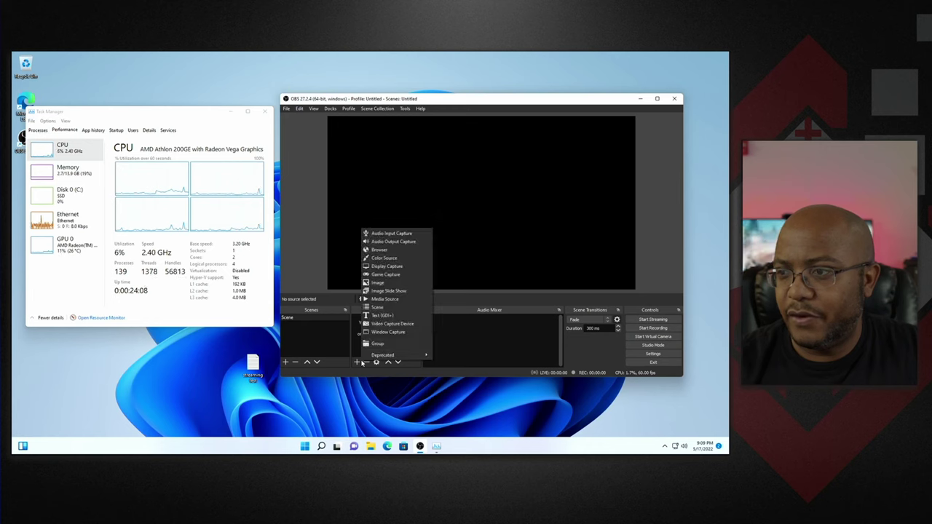
{"action": "left_click", "coordinate": [388, 324]}
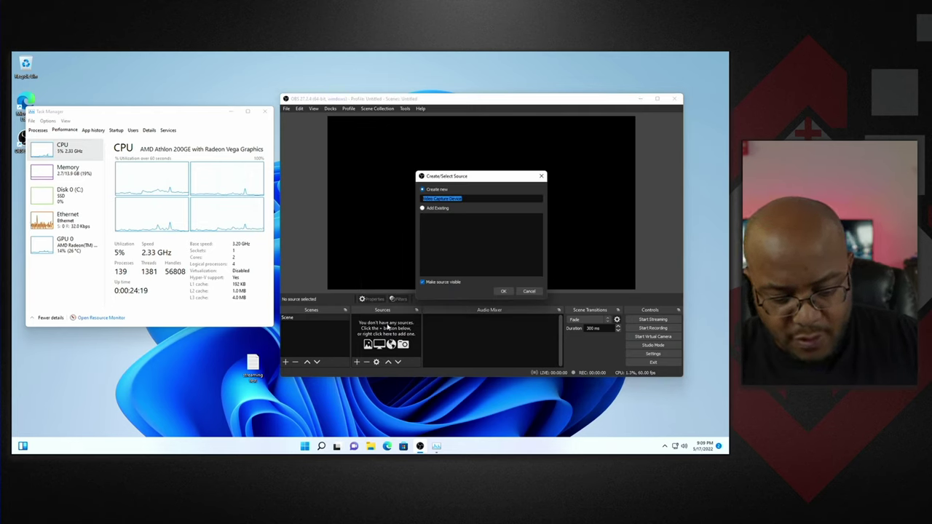
{"action": "type", "text": "ATEM "}
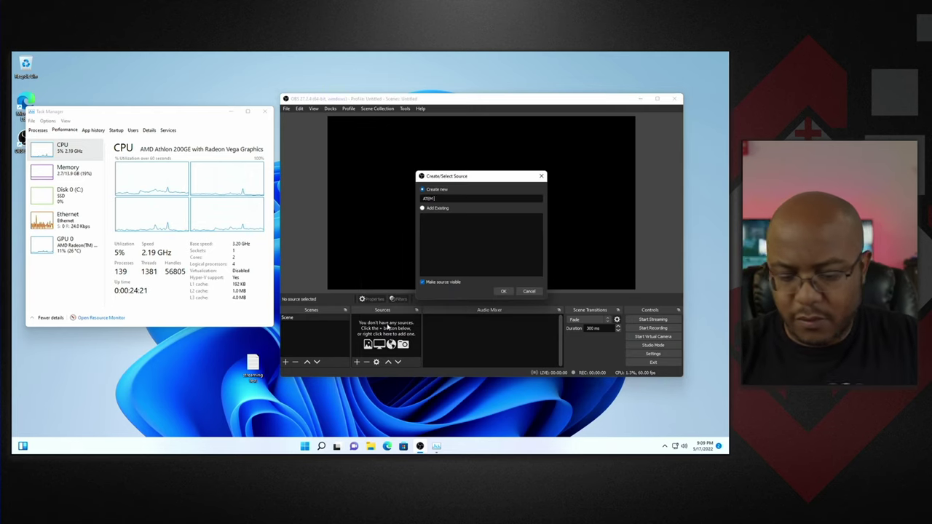
{"action": "type", "text": "Mini"}
{"action": "key", "text": "Return"}
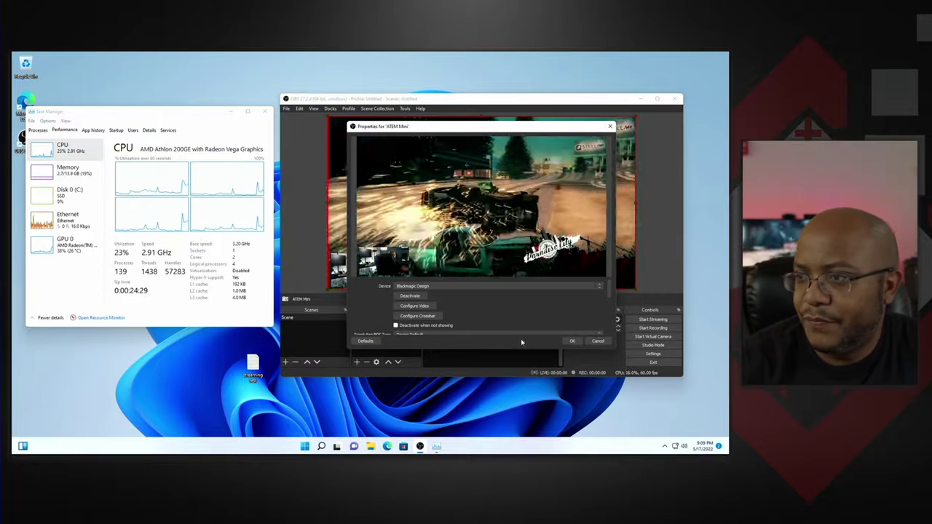
Step: Keep capture-audio-only output, enable custom audio device Microphone (Blackmagic Design), and confirm the ATEM Mini source
{"action": "scroll", "coordinate": [471, 299], "scroll_direction": "down", "scroll_amount": 5}
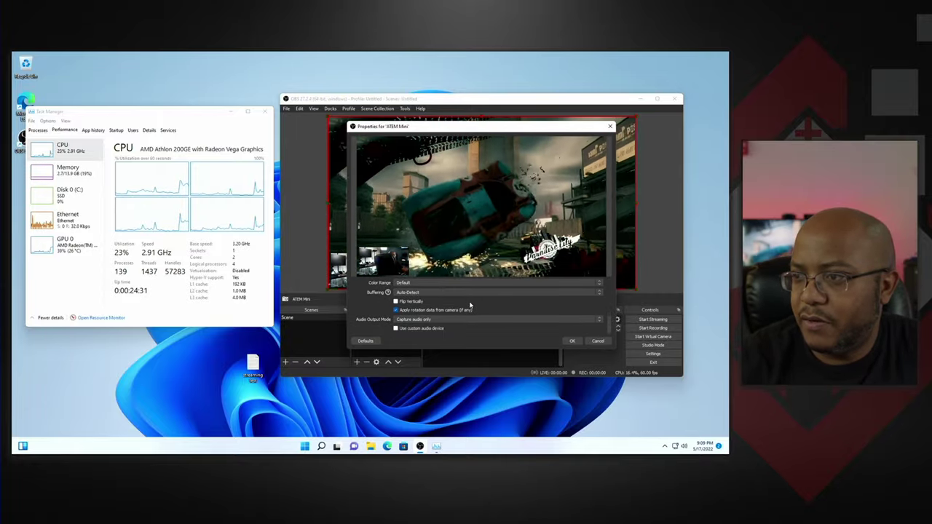
{"action": "left_click", "coordinate": [451, 320]}
{"action": "left_click", "coordinate": [450, 322]}
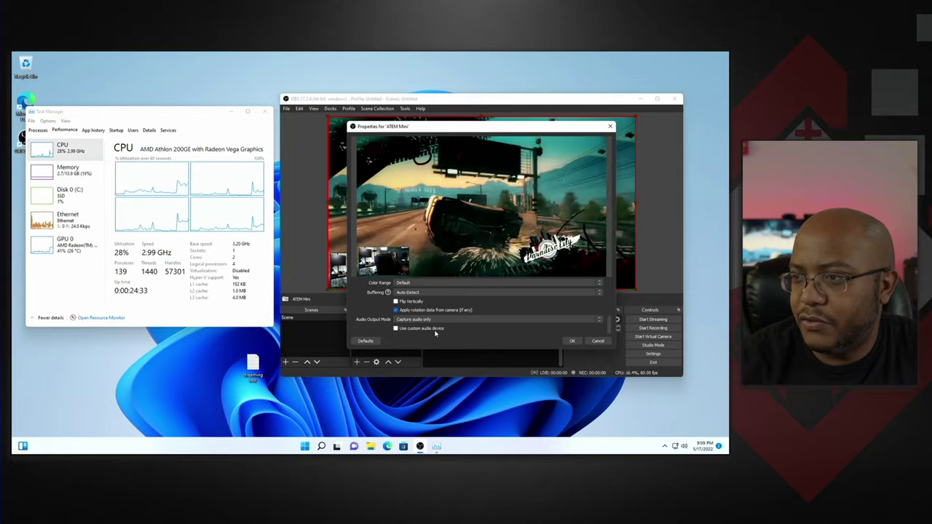
{"action": "left_click", "coordinate": [436, 329]}
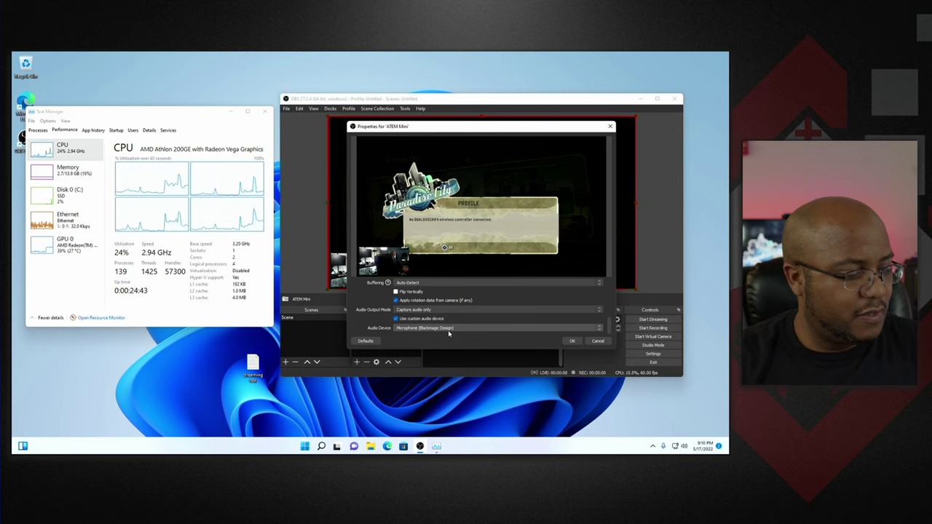
{"action": "left_click", "coordinate": [569, 343]}
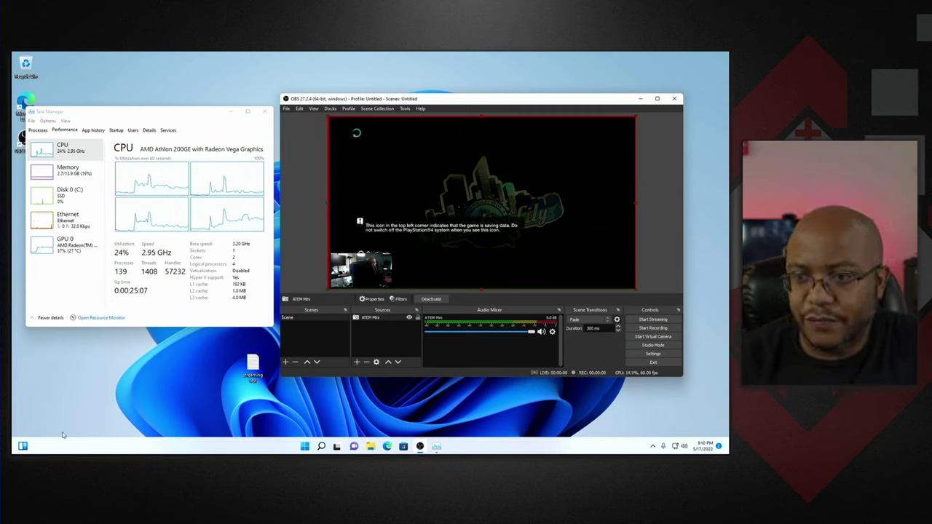
Step: Expand the Blackmagic Design folder in Start's All apps list, revealing ATEM Setup and ATEM Software Control
{"action": "left_click", "coordinate": [303, 447]}
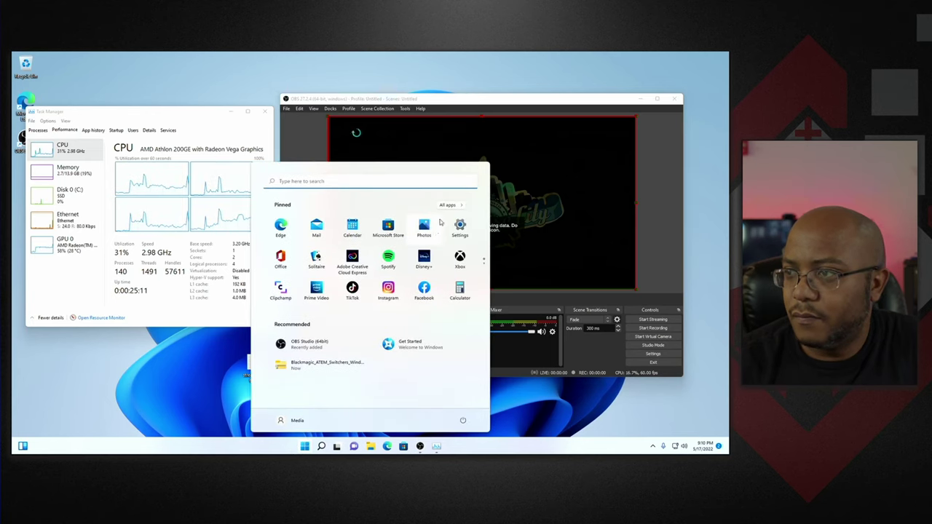
{"action": "left_click", "coordinate": [447, 206]}
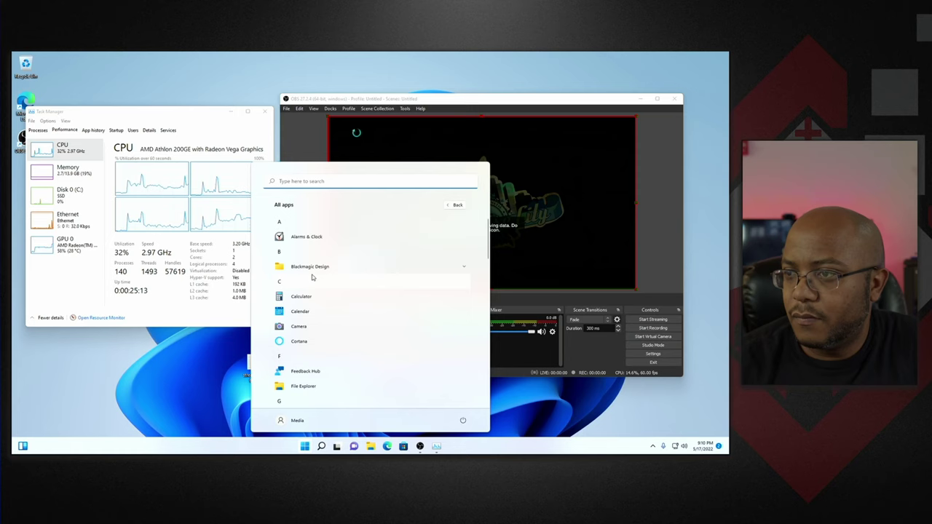
{"action": "left_click", "coordinate": [313, 268]}
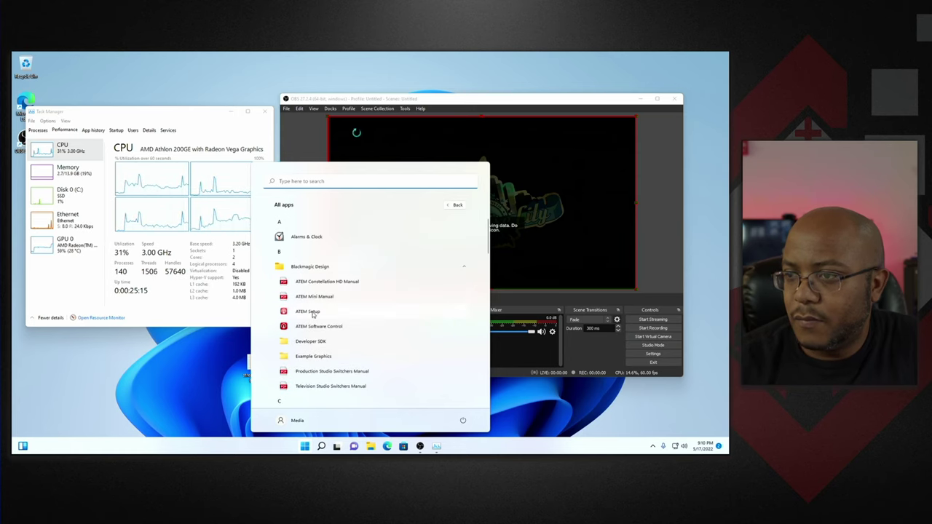
Step: In ATEM Software Control, turn on CAM1 and CAM2 audio, lower CAM2 to -14.00 dB, then minimise
{"action": "left_click", "coordinate": [317, 327]}
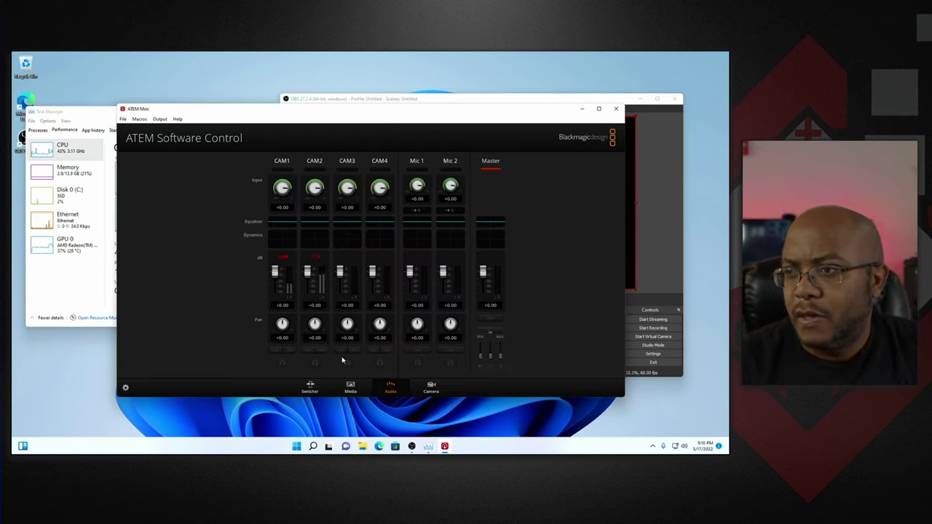
{"action": "left_click", "coordinate": [275, 350]}
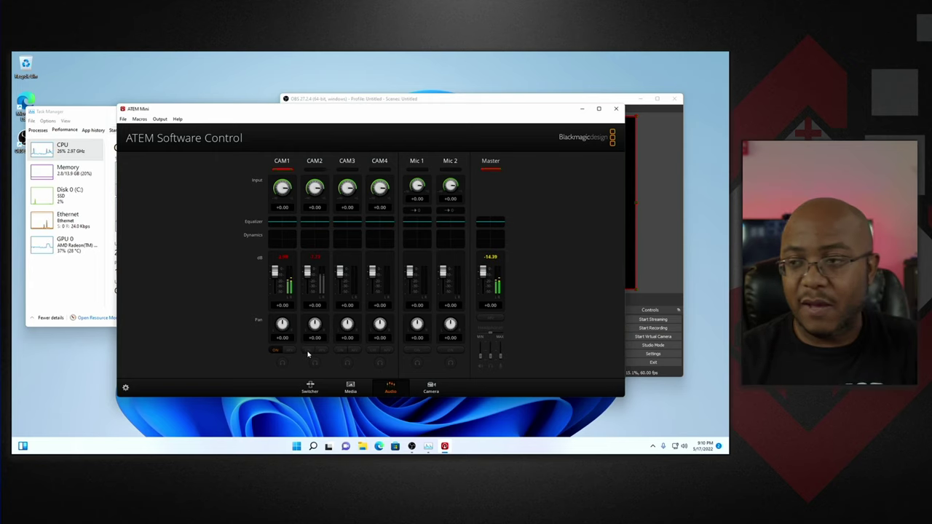
{"action": "left_click", "coordinate": [309, 352]}
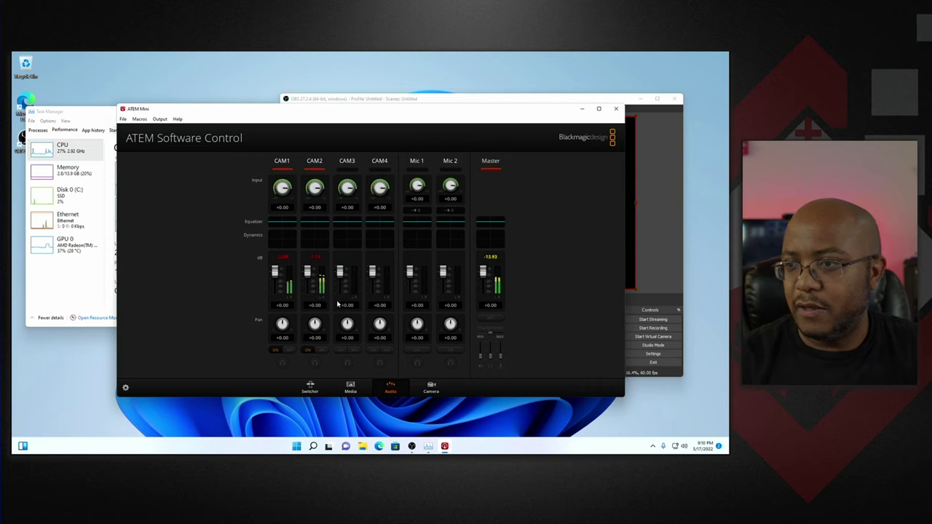
{"action": "left_click_drag", "start_coordinate": [309, 274], "coordinate": [308, 271]}
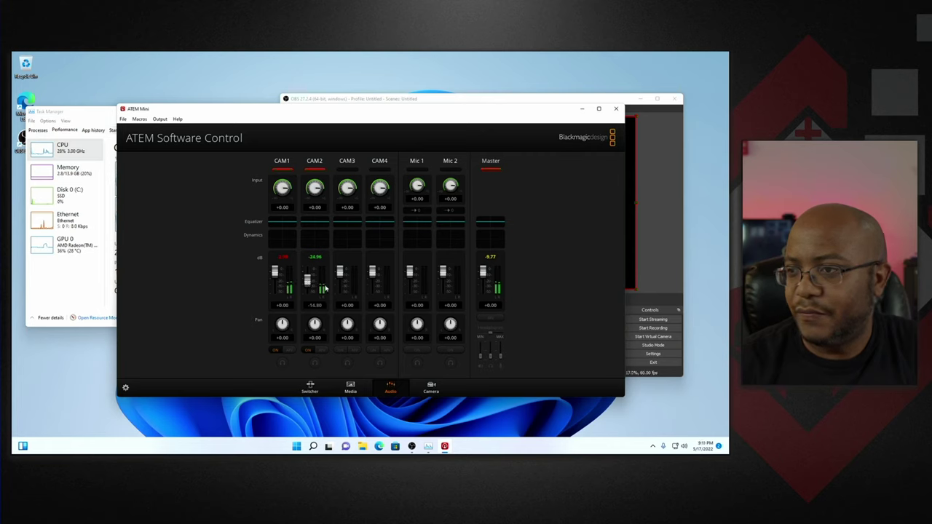
{"action": "left_click", "coordinate": [311, 388]}
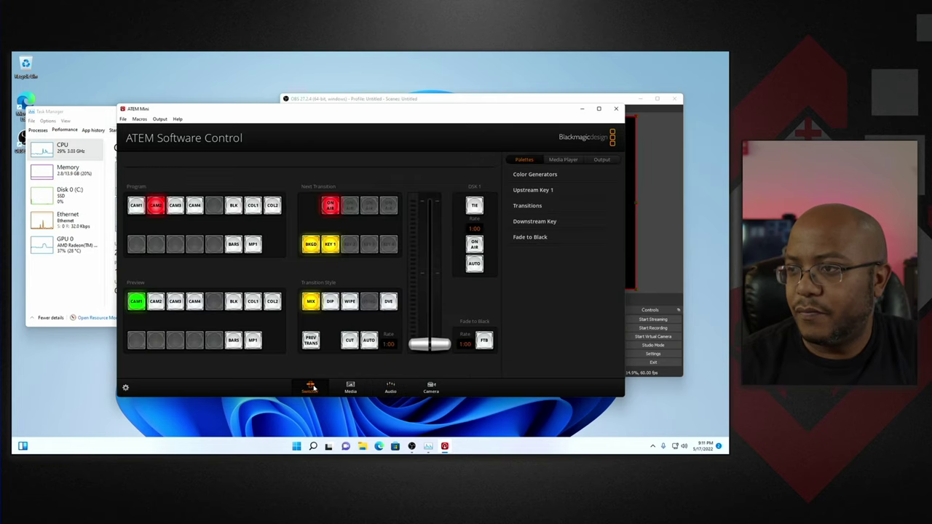
{"action": "left_click", "coordinate": [583, 109]}
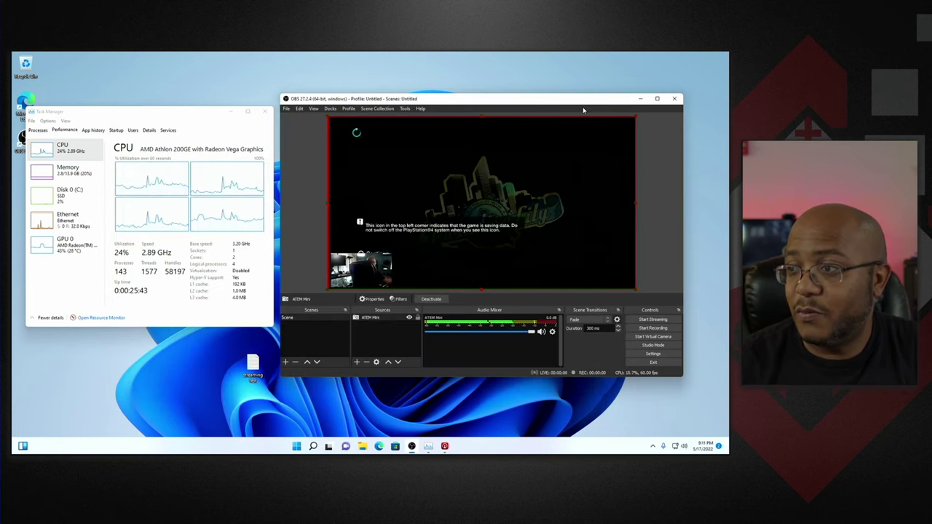
Step: Click empty space in the Sources list to clear the ATEM Mini source's selection outline
{"action": "left_click", "coordinate": [415, 325]}
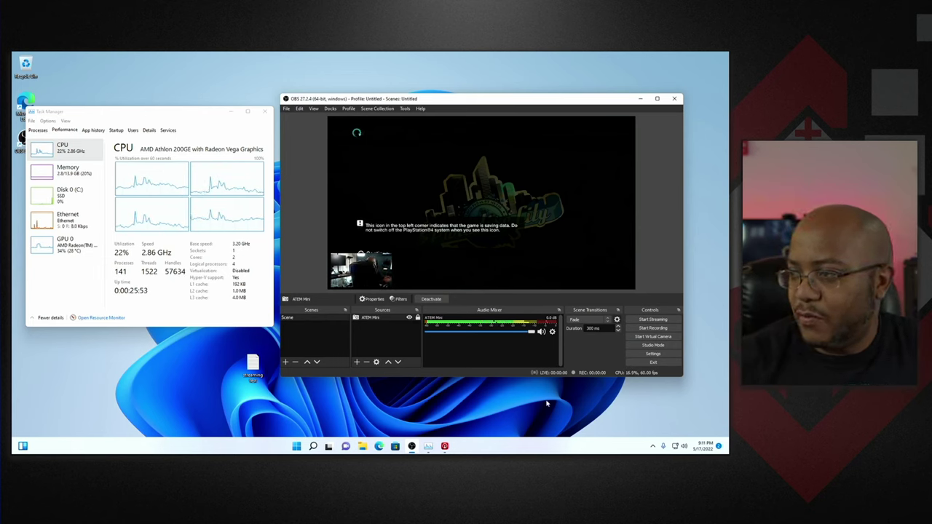
Step: Start streaming the ATEM Mini gameplay with the Software (x264) encoder
{"action": "left_click", "coordinate": [638, 322]}
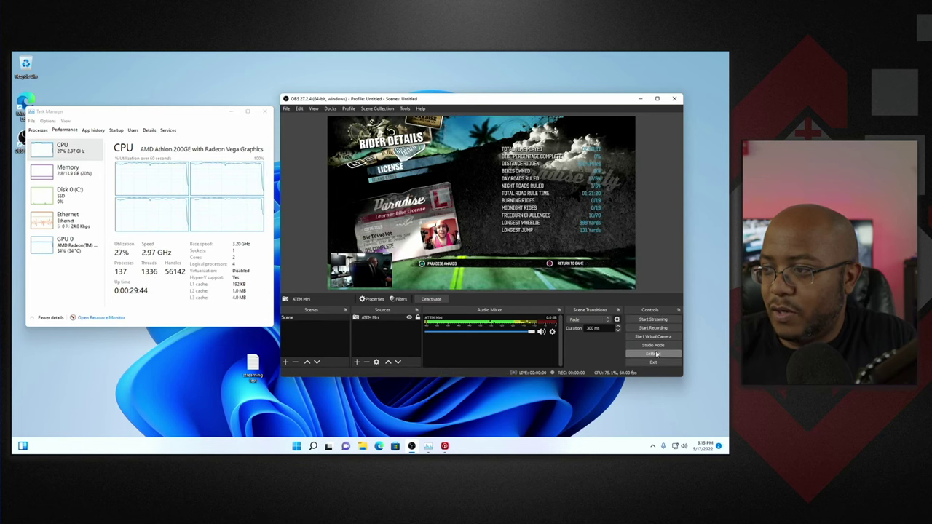
Step: Change the Output encoder to Hardware (AMD), save the settings, and start streaming again
{"action": "left_click", "coordinate": [653, 354]}
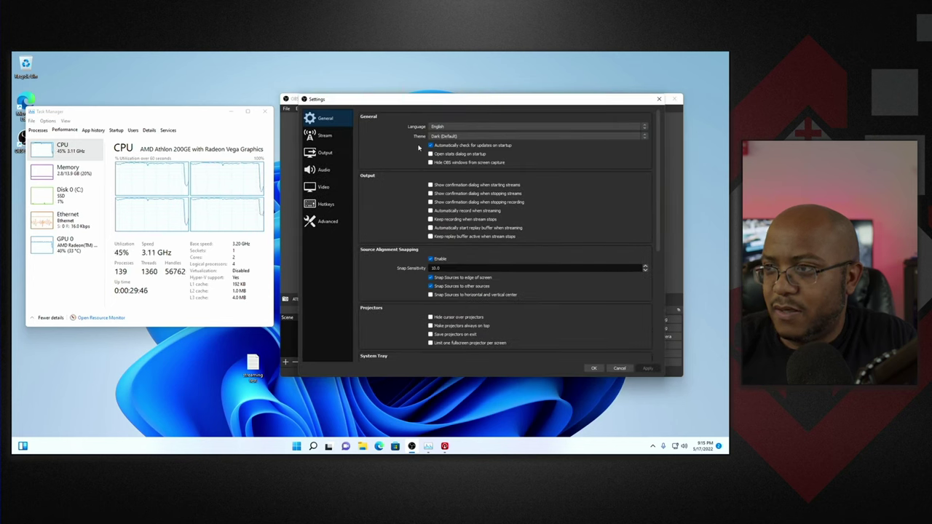
{"action": "left_click", "coordinate": [319, 154]}
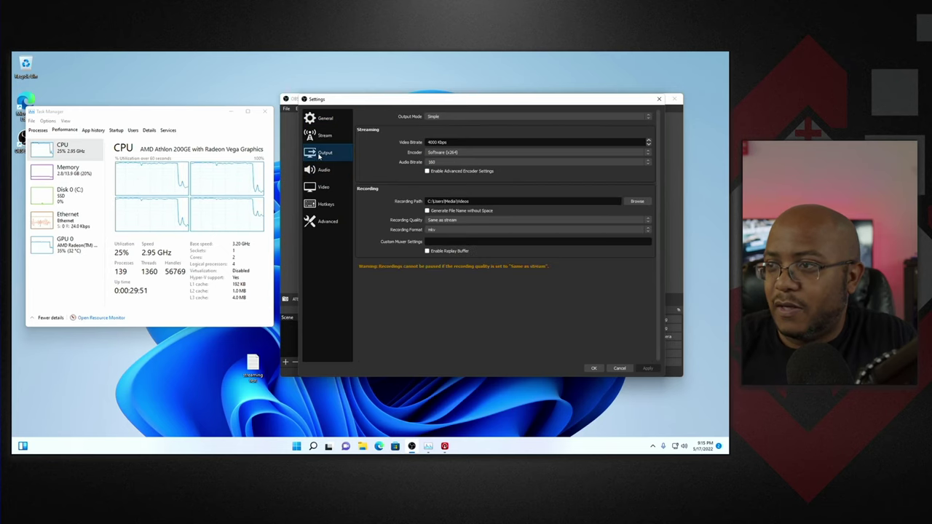
{"action": "left_click", "coordinate": [439, 153]}
{"action": "left_click", "coordinate": [441, 163]}
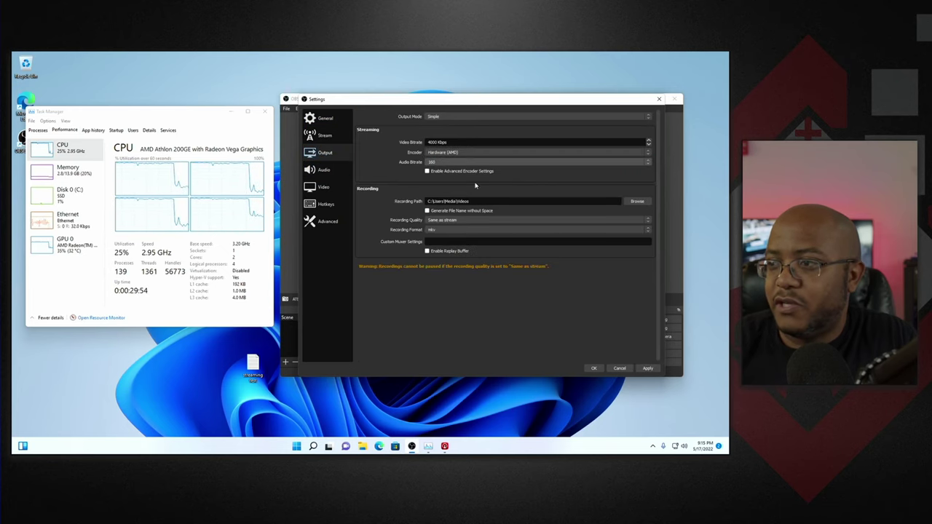
{"action": "left_click", "coordinate": [594, 369]}
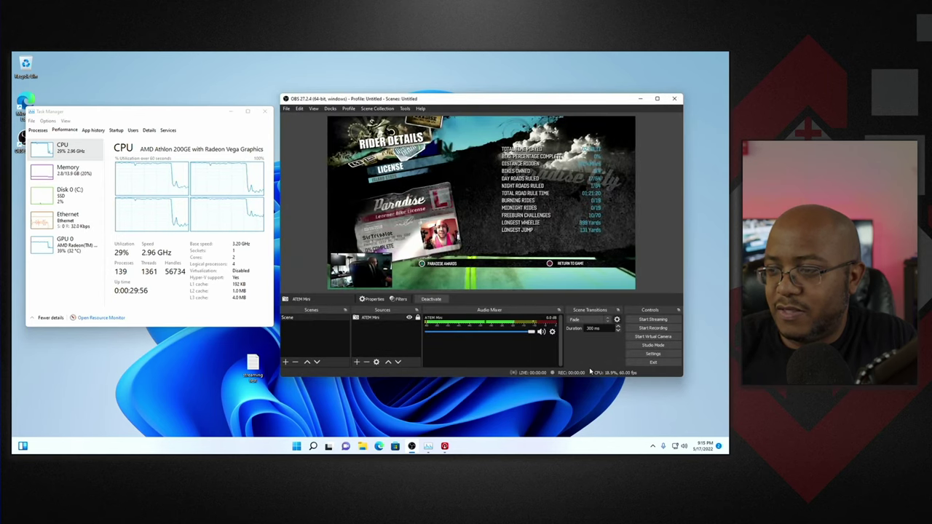
{"action": "left_click", "coordinate": [644, 321]}
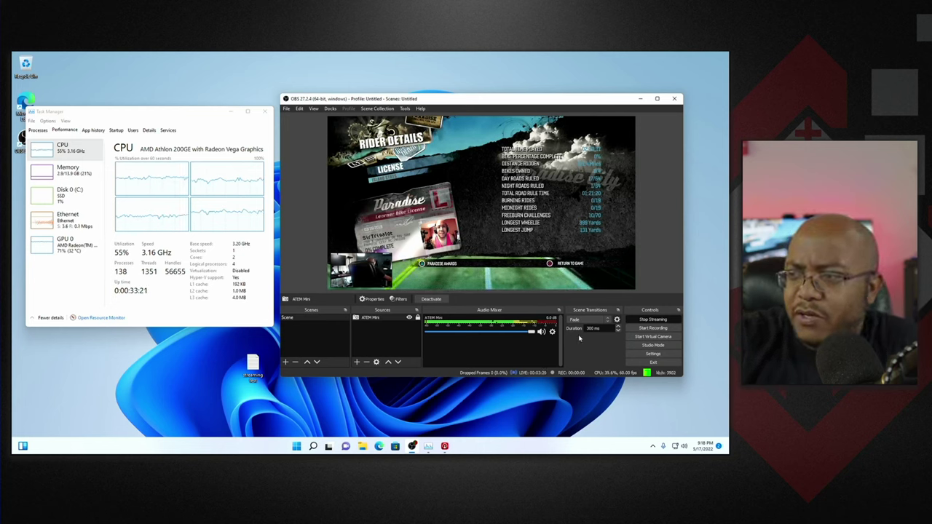
Step: Stop the AMD-encoded stream after it has run over three minutes
{"action": "left_click", "coordinate": [645, 322]}
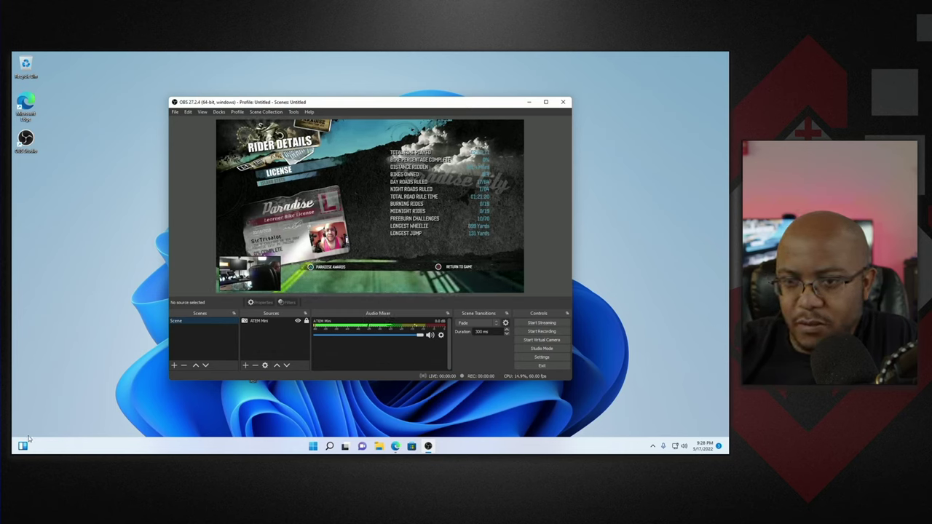
Step: Open Task Manager on CPU graphs, close the NVIDIA driver page, and place OBS beside it
{"action": "right_click", "coordinate": [313, 446]}
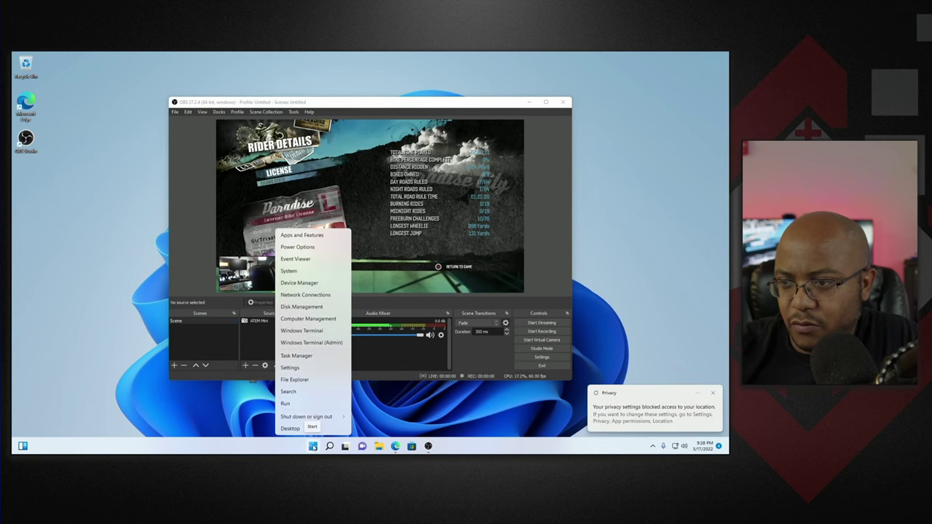
{"action": "left_click", "coordinate": [296, 357]}
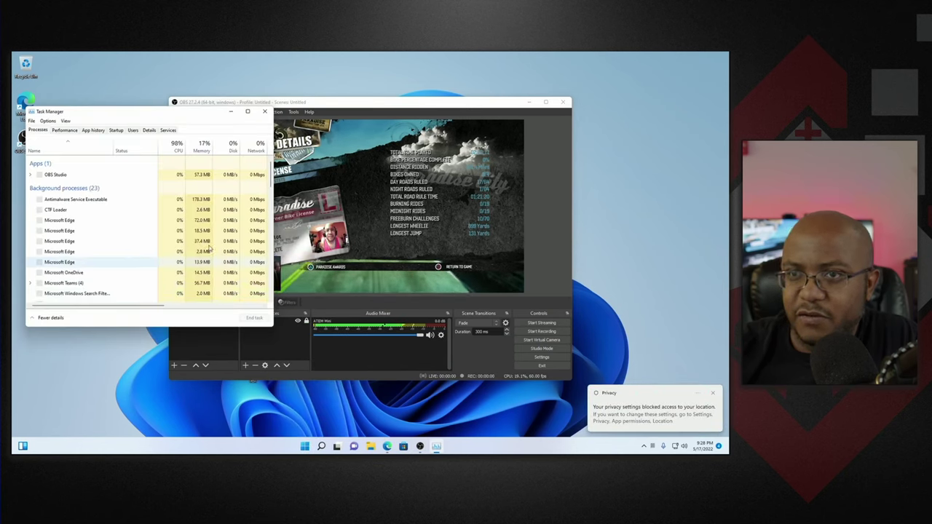
{"action": "left_click", "coordinate": [65, 129]}
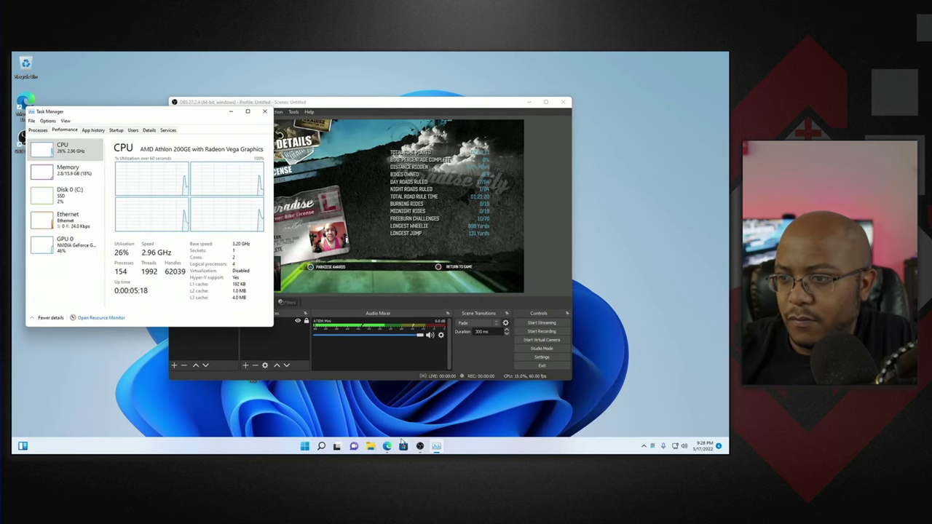
{"action": "left_click", "coordinate": [388, 446]}
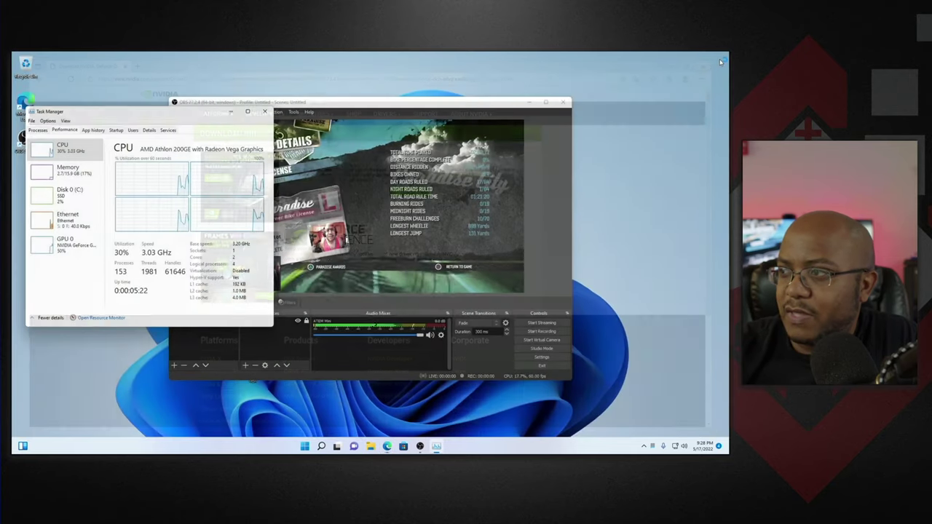
{"action": "left_click", "coordinate": [720, 57]}
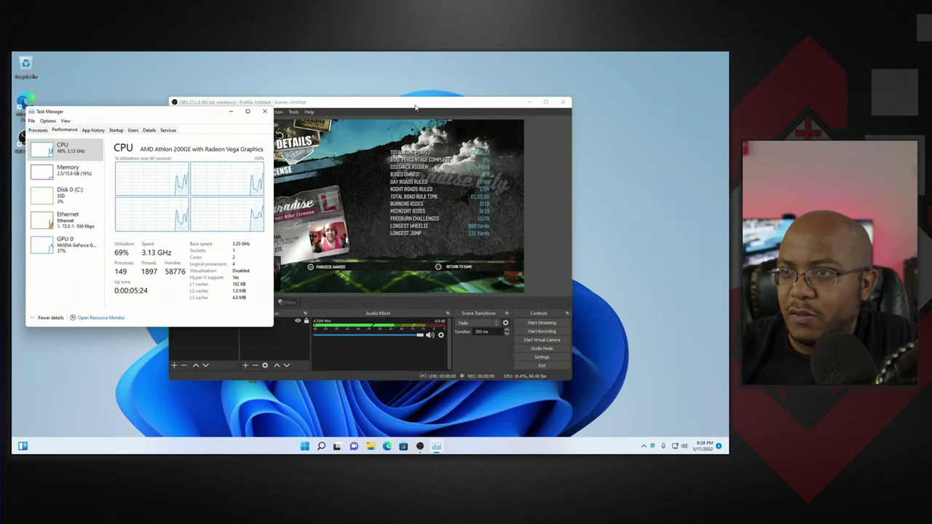
{"action": "left_click_drag", "start_coordinate": [415, 105], "coordinate": [534, 80]}
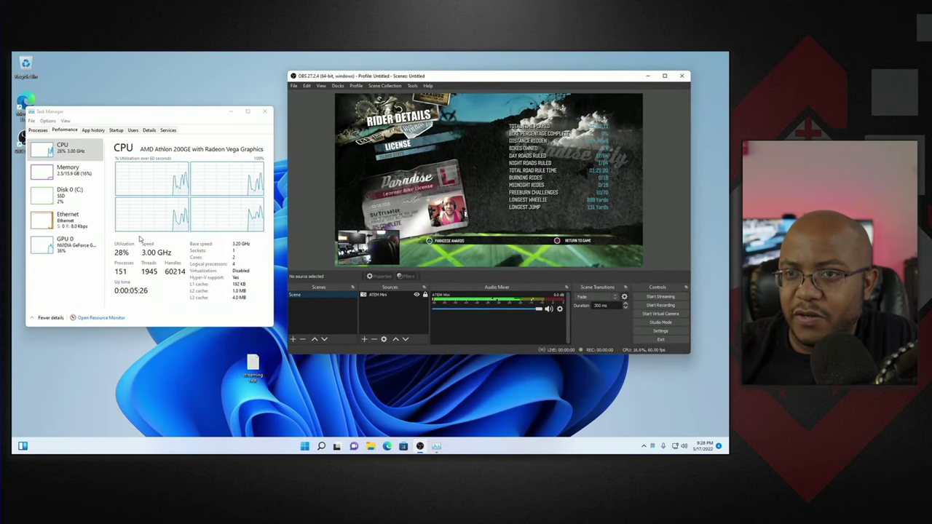
Step: Compare GPU 0 and CPU usage in Task Manager, then open OBS Settings
{"action": "left_click", "coordinate": [78, 247]}
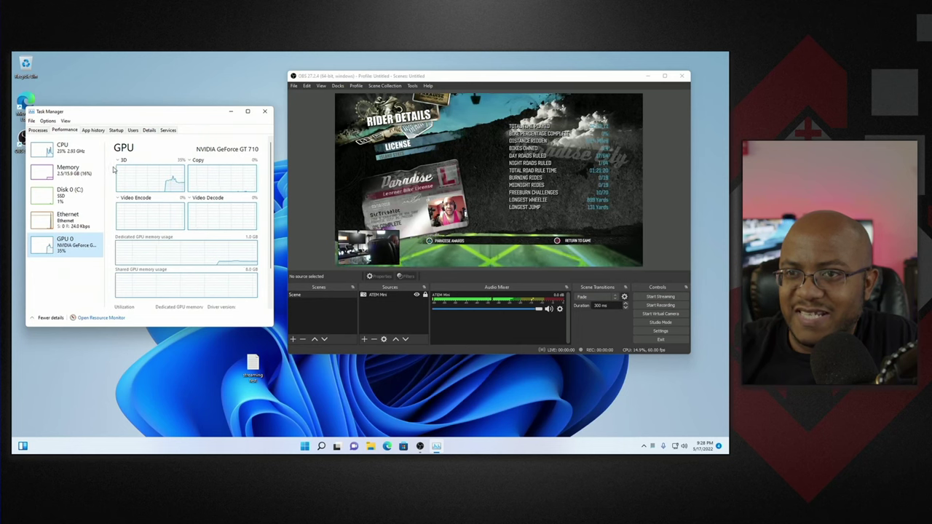
{"action": "left_click", "coordinate": [67, 153]}
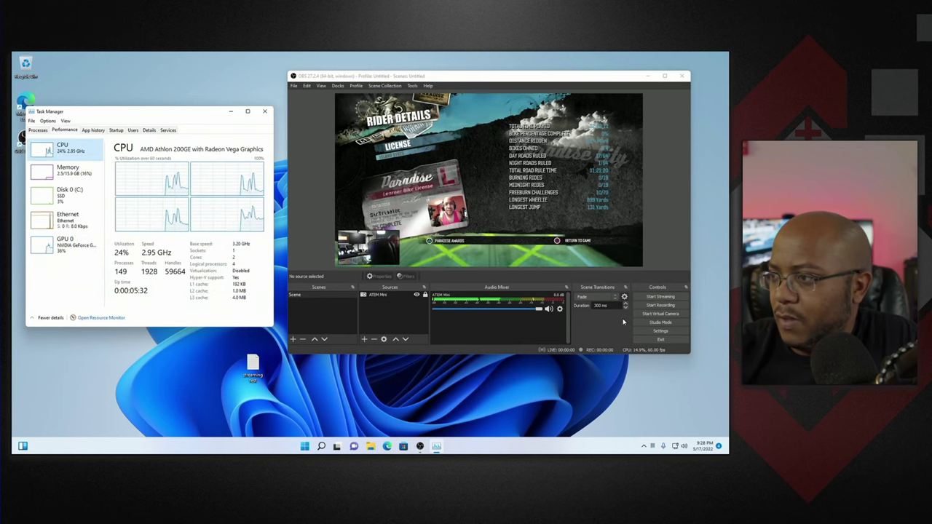
{"action": "left_click", "coordinate": [649, 332]}
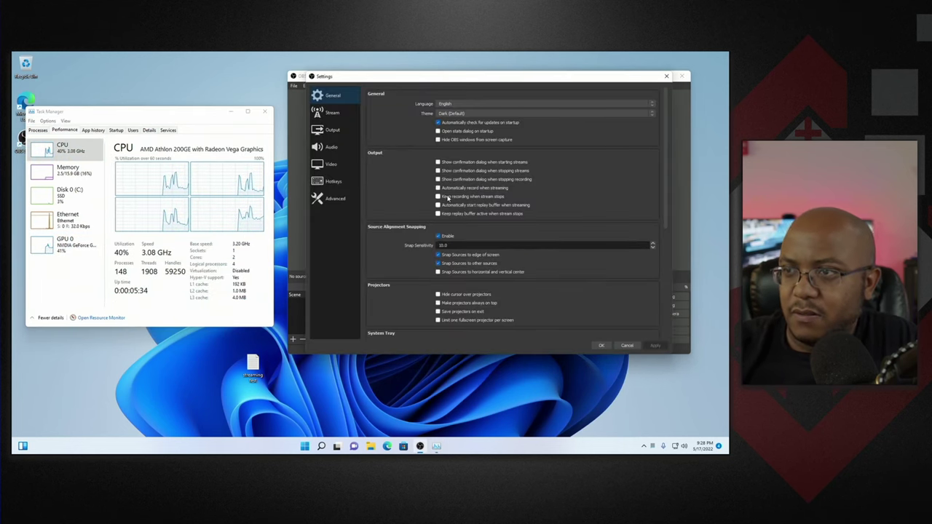
Step: Set the Output streaming encoder to Hardware (NVENC) and save the settings
{"action": "left_click", "coordinate": [339, 135]}
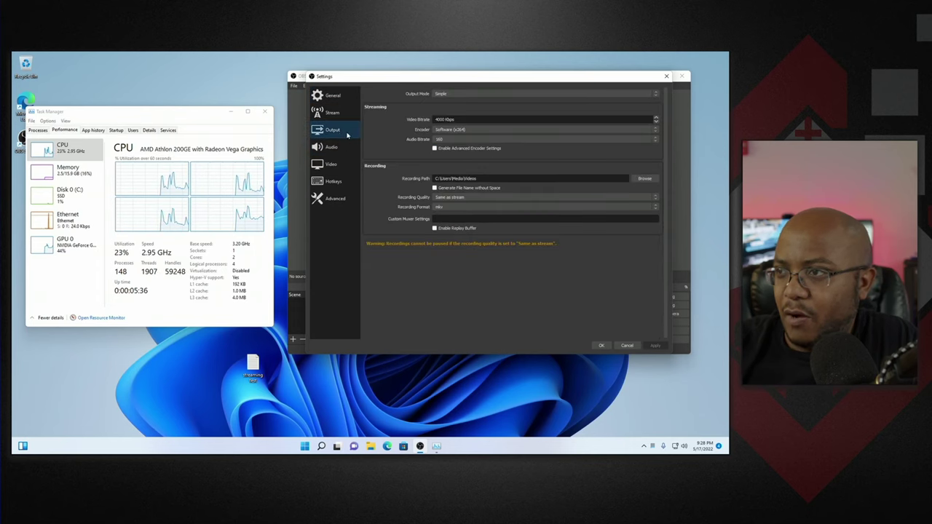
{"action": "left_click", "coordinate": [458, 130]}
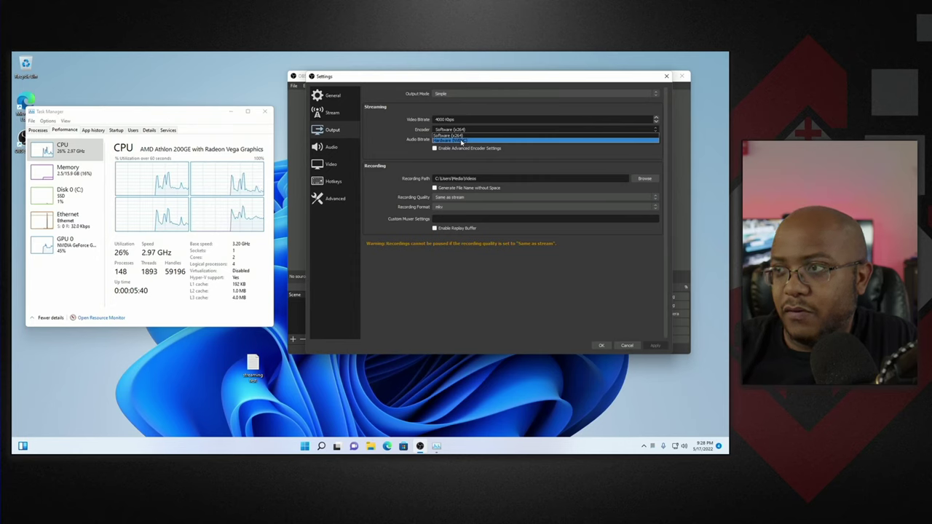
{"action": "left_click", "coordinate": [461, 140]}
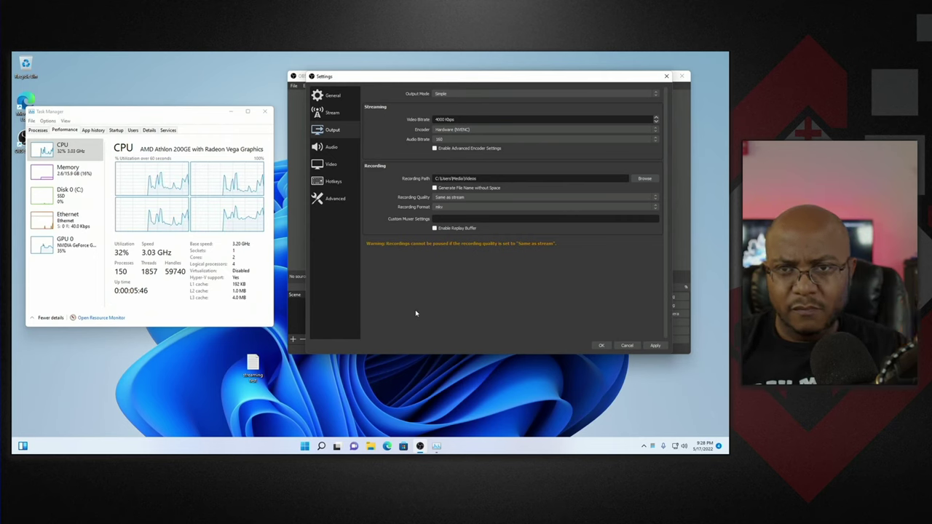
{"action": "left_click", "coordinate": [600, 346]}
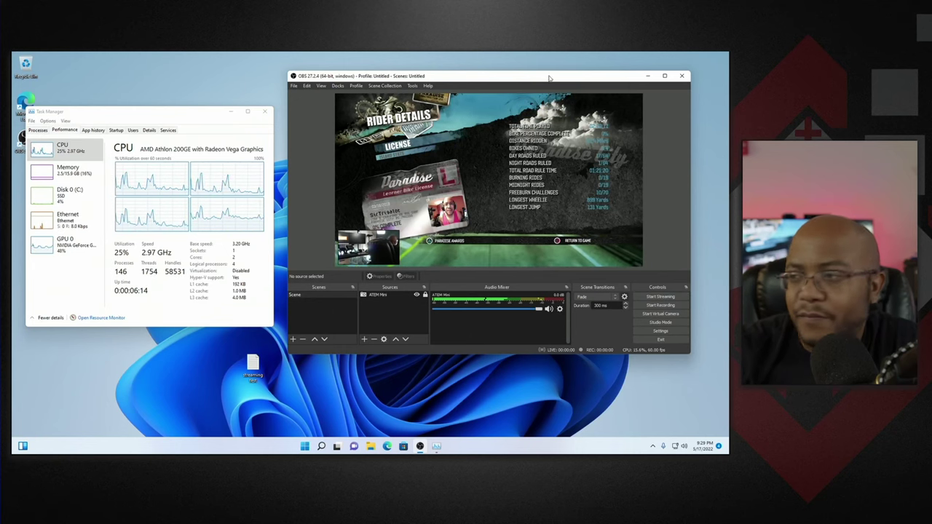
Step: Start streaming with NVENC and watch GPU 0 load in Task Manager
{"action": "left_click", "coordinate": [667, 298]}
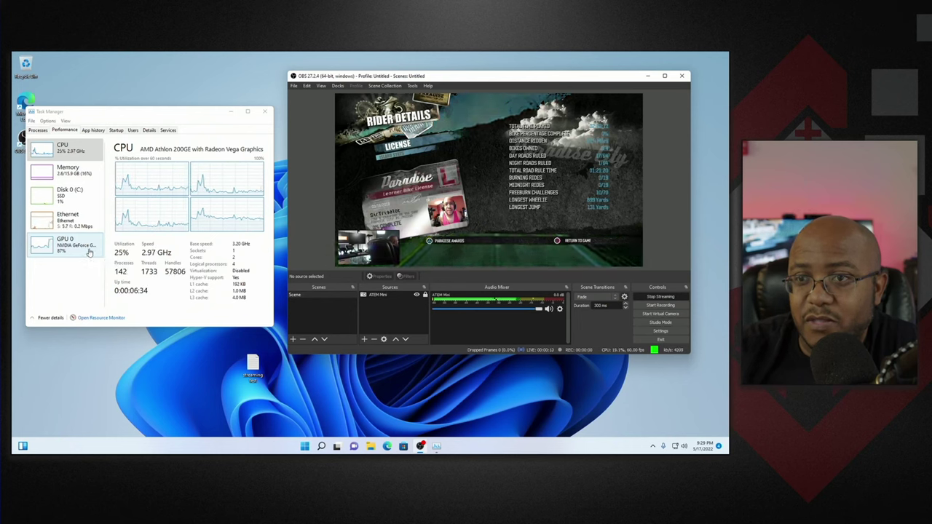
{"action": "left_click", "coordinate": [89, 251]}
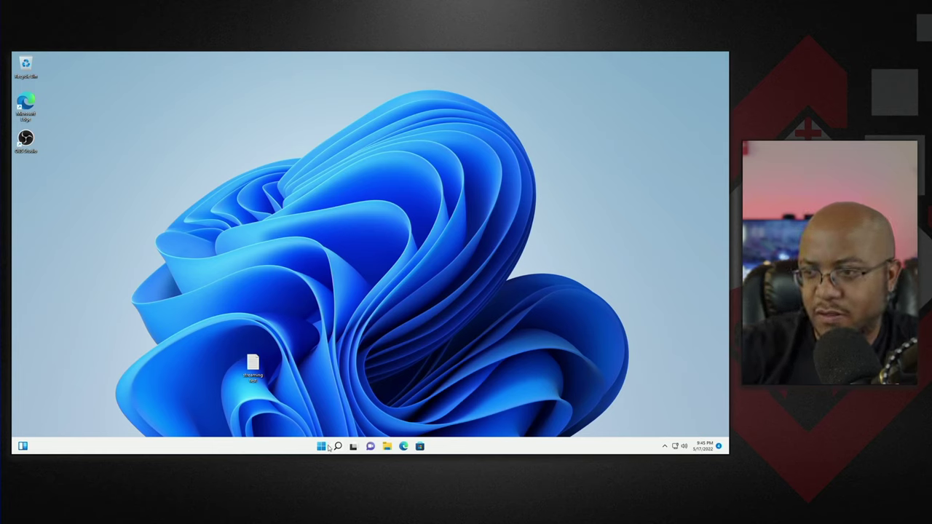
Step: Show the Ryzen 5 3600 CPU performance graph in Task Manager and relaunch OBS Studio beside it
{"action": "right_click", "coordinate": [323, 447]}
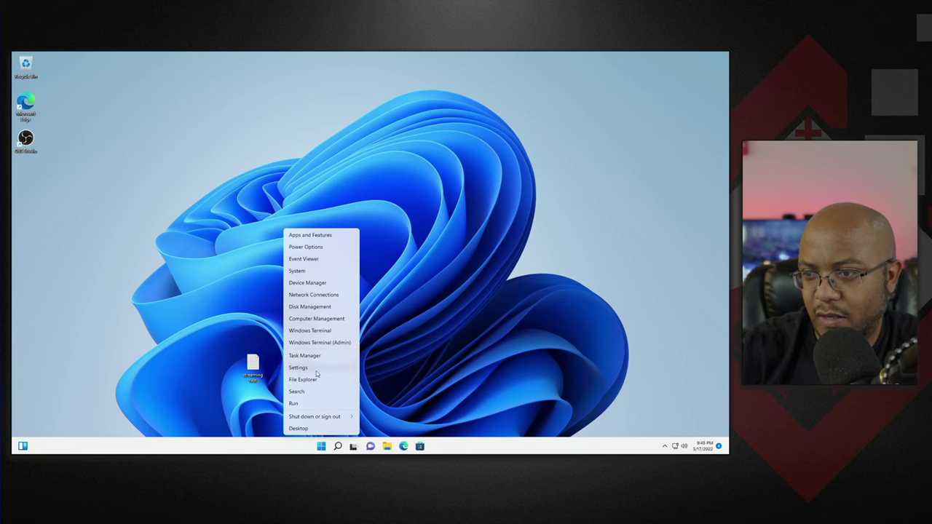
{"action": "left_click", "coordinate": [305, 355]}
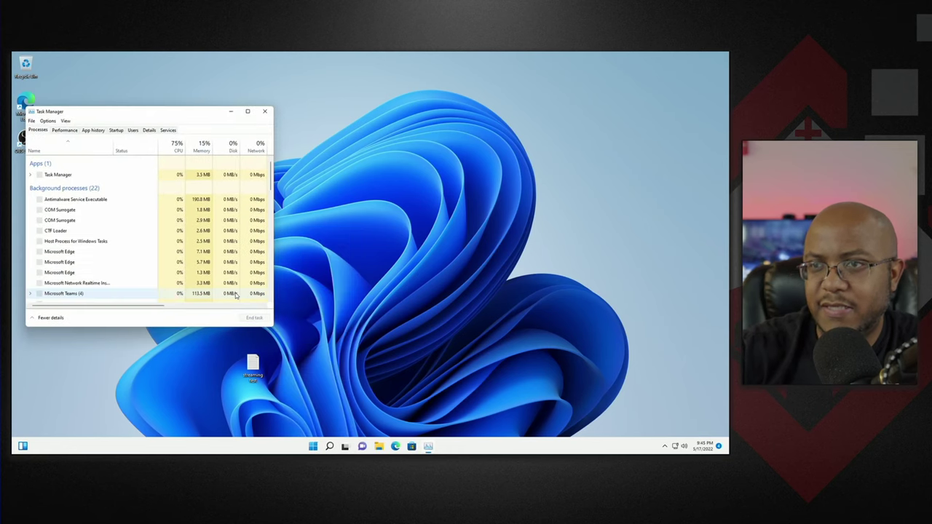
{"action": "left_click", "coordinate": [65, 130]}
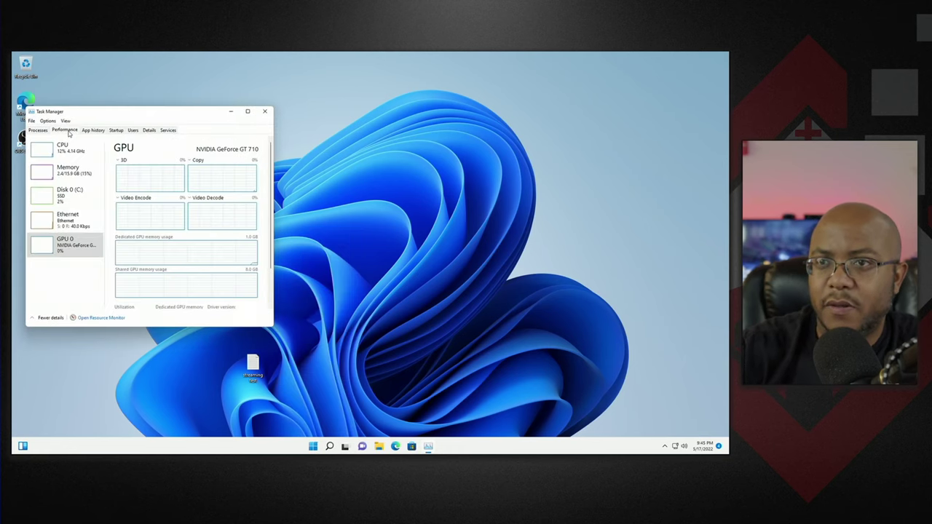
{"action": "left_click", "coordinate": [67, 148]}
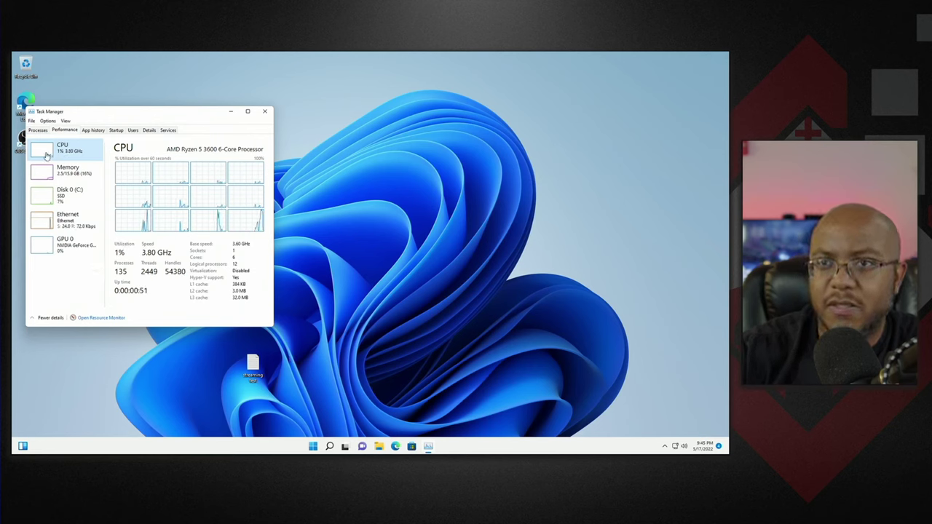
{"action": "left_click", "coordinate": [23, 138]}
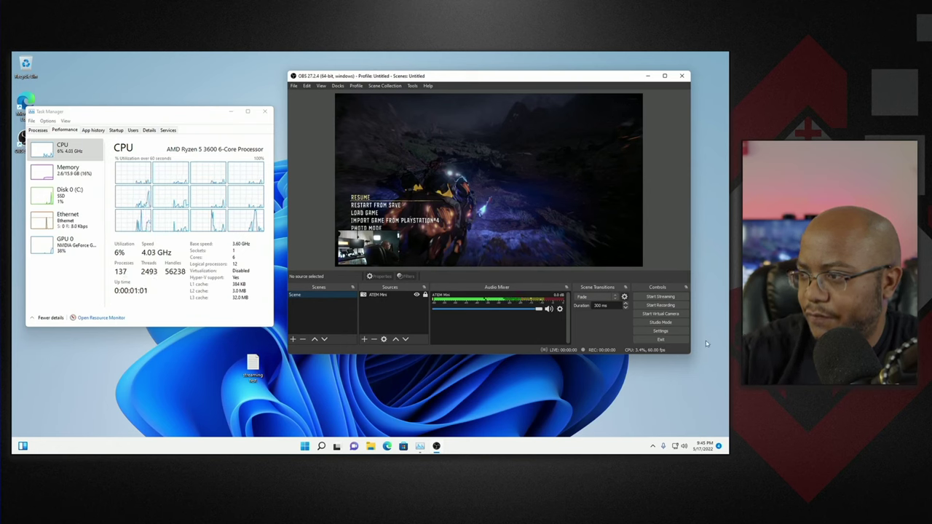
Step: Set the Output streaming encoder to Software (x264), then apply and close the settings
{"action": "left_click", "coordinate": [670, 332]}
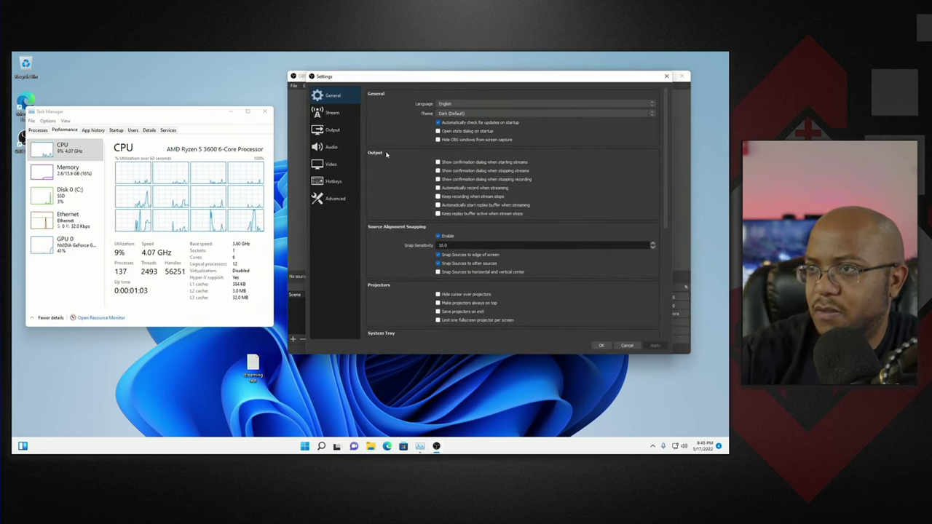
{"action": "left_click", "coordinate": [325, 131]}
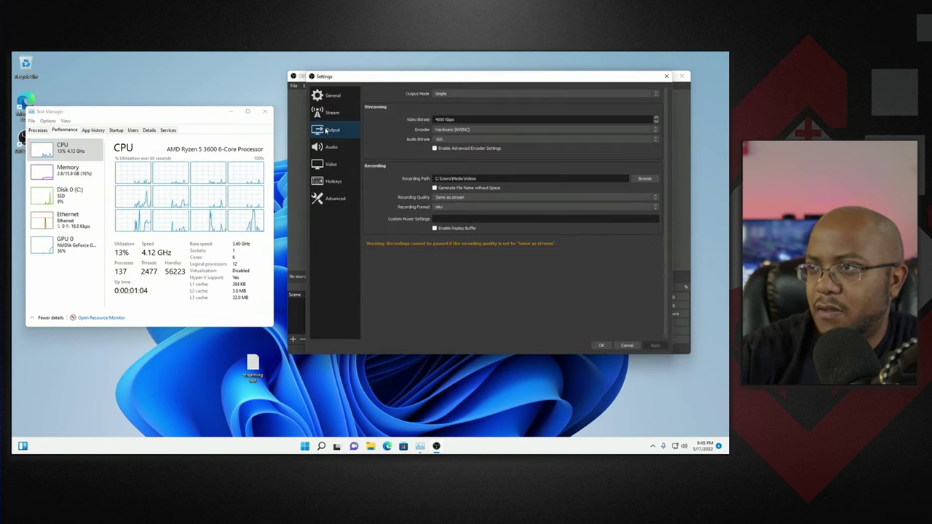
{"action": "left_click", "coordinate": [480, 131]}
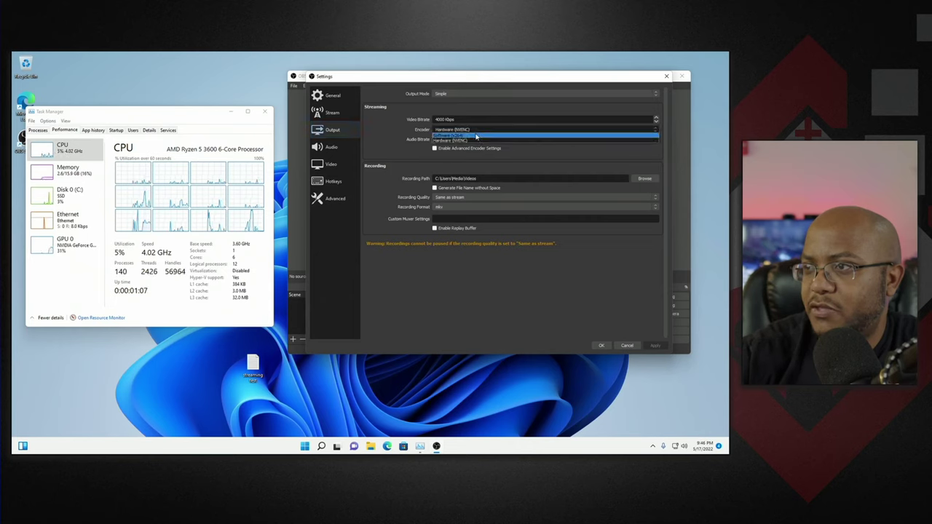
{"action": "left_click", "coordinate": [477, 137]}
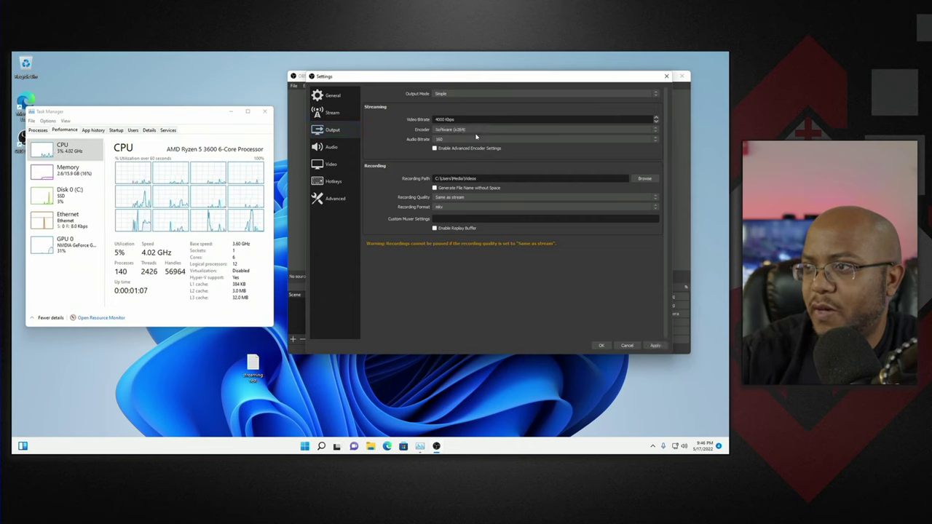
{"action": "left_click", "coordinate": [653, 347]}
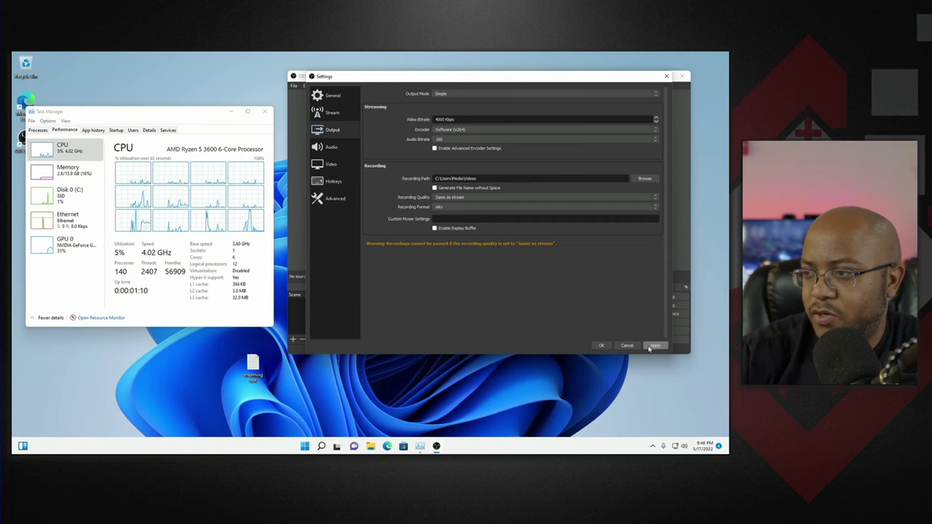
{"action": "left_click", "coordinate": [600, 345]}
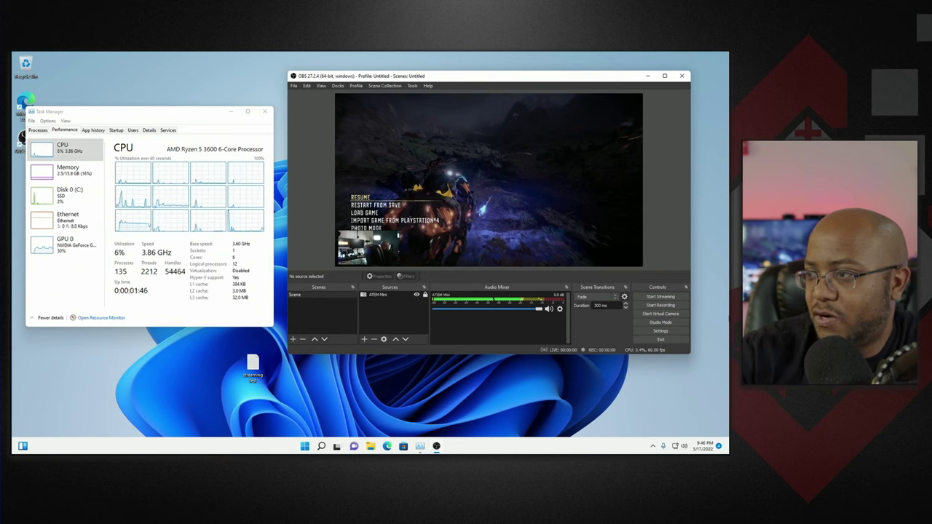
Step: Go live with the x264 encoder on the Ryzen 5 3600
{"action": "left_click", "coordinate": [678, 299]}
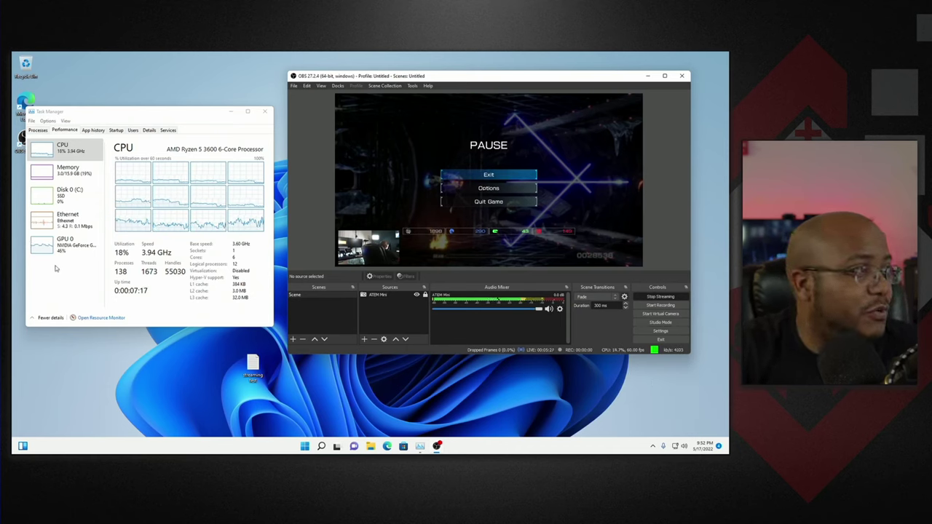
Step: Stop the x264 stream so the live timer returns to 00:00:00
{"action": "left_click", "coordinate": [664, 297]}
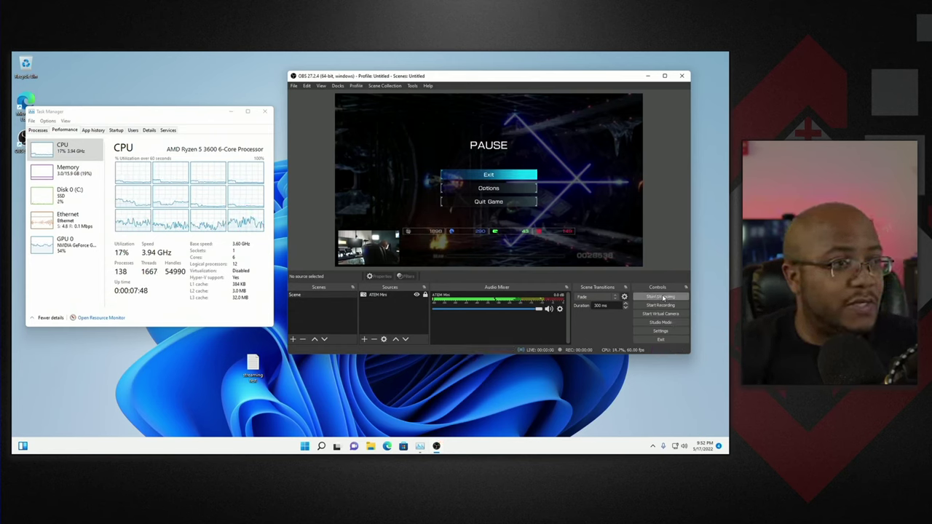